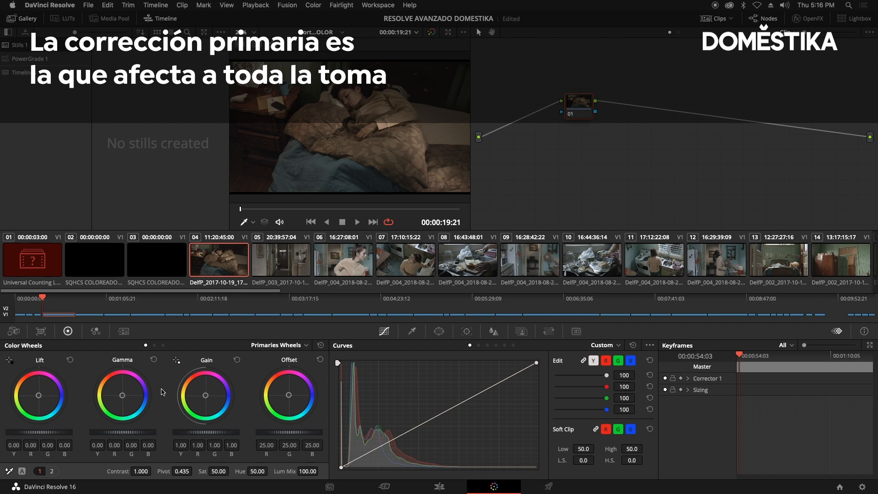
Step: Try raising clip 04's master Lift to 0.04 and bending its custom curve, and revert both changes
drag(63, 432, 485, 243)
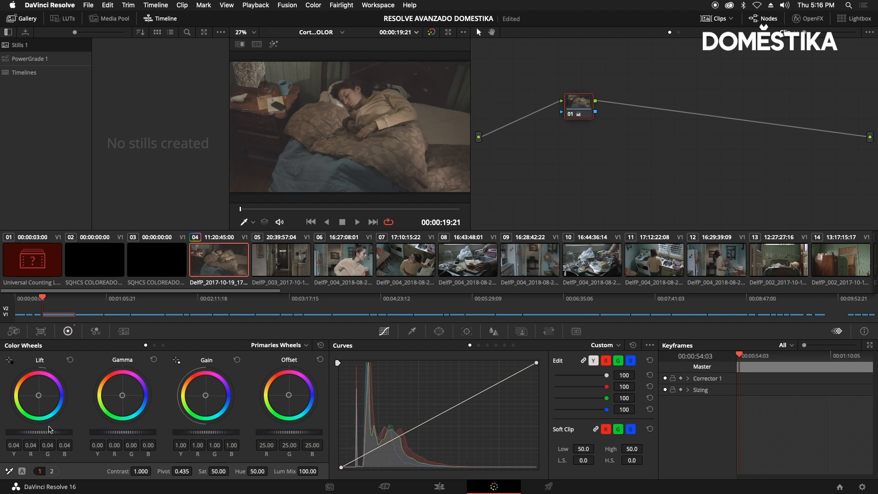
click(69, 356)
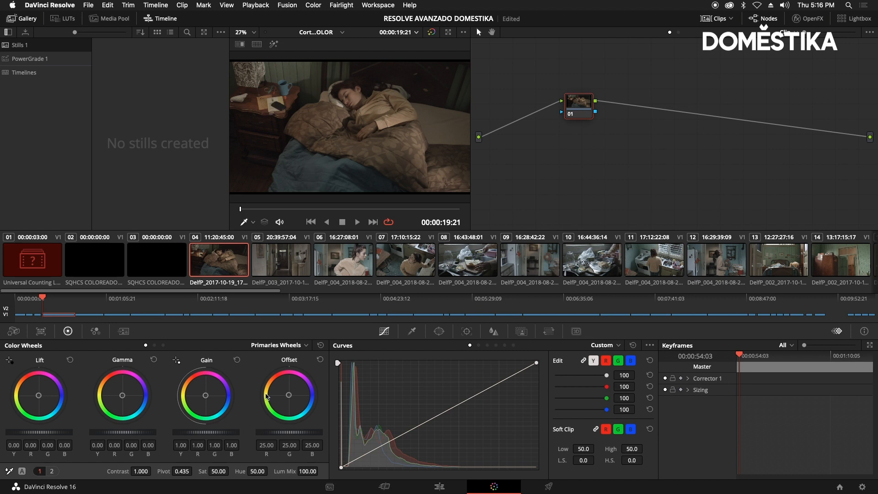
drag(466, 401, 379, 382)
key(super+z)
Step: Review all the timeline's shots together in the Lightbox, close it and select hallway clip 05
click(848, 21)
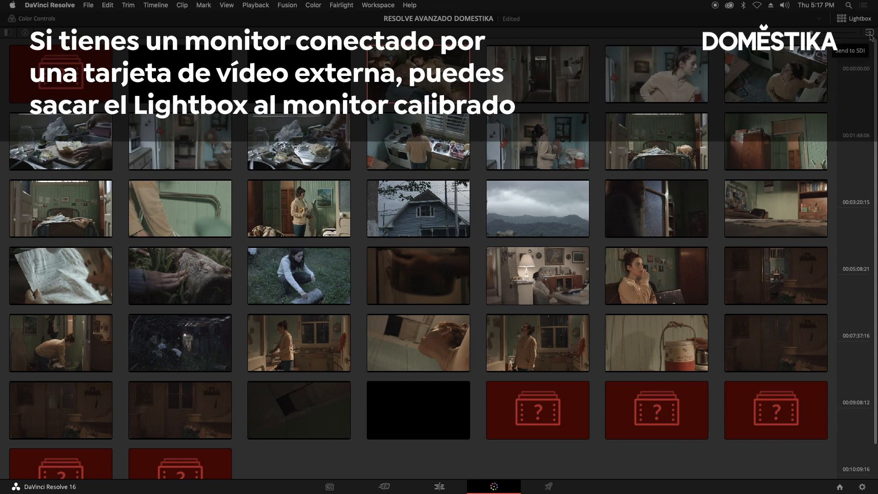
click(853, 18)
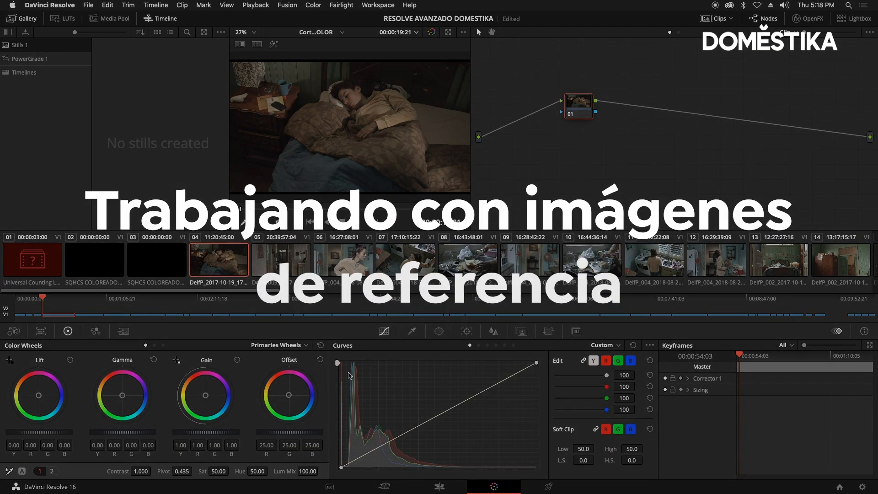
click(308, 256)
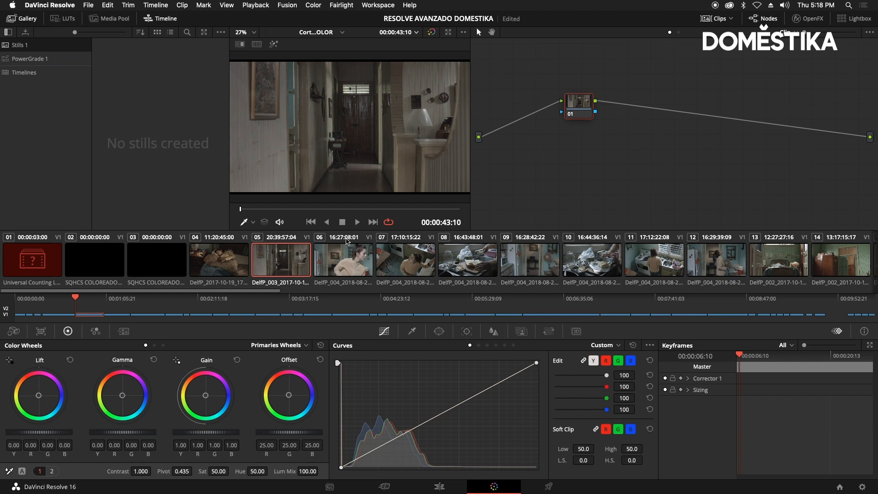
Step: Look over the "ozark netflix" image search results in Safari for color references, and return to DaVinci Resolve
drag(430, 493, 229, 29)
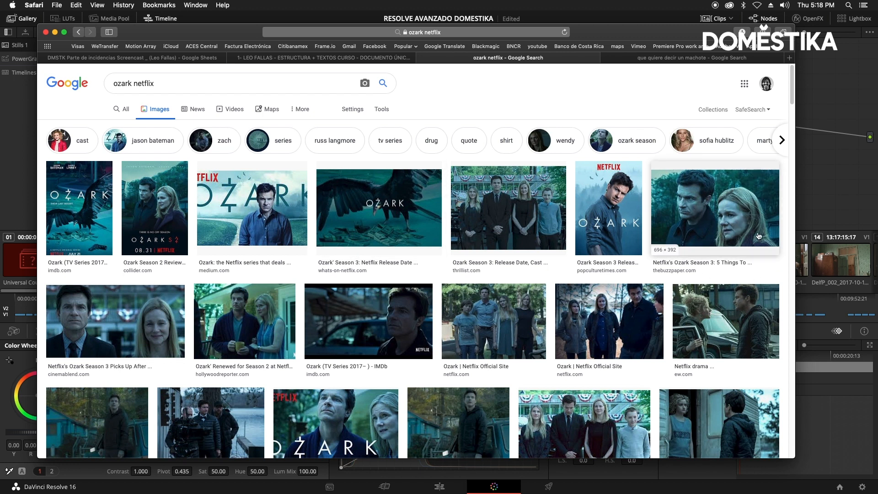
scroll(672, 201, down, 1)
drag(183, 36, 877, 62)
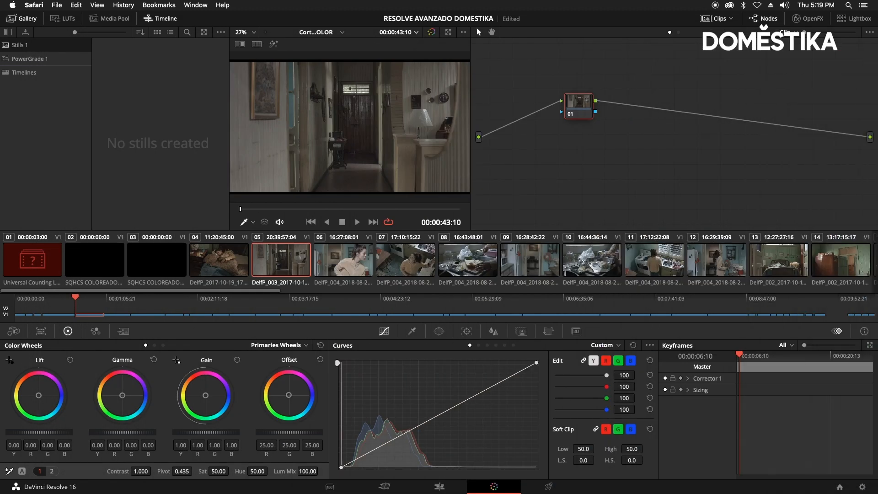
click(49, 165)
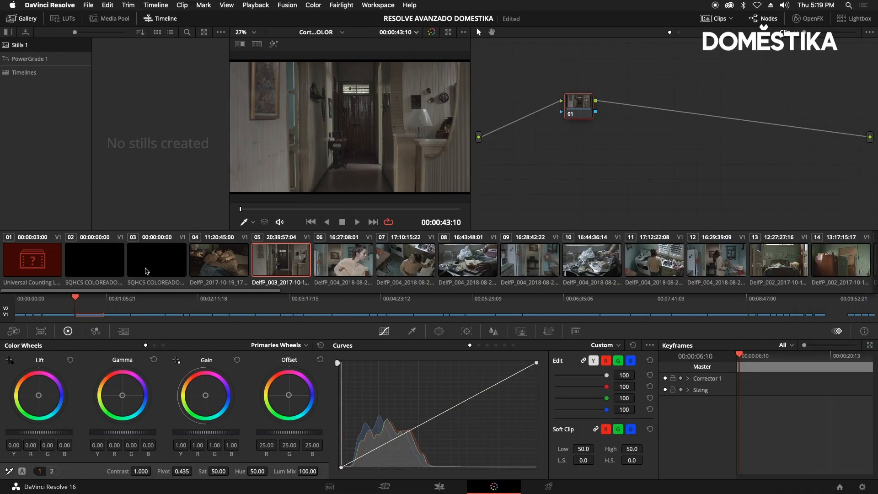
Step: On the Media page, open the REFES OSARK folder inside SHQCES in the media storage
click(329, 486)
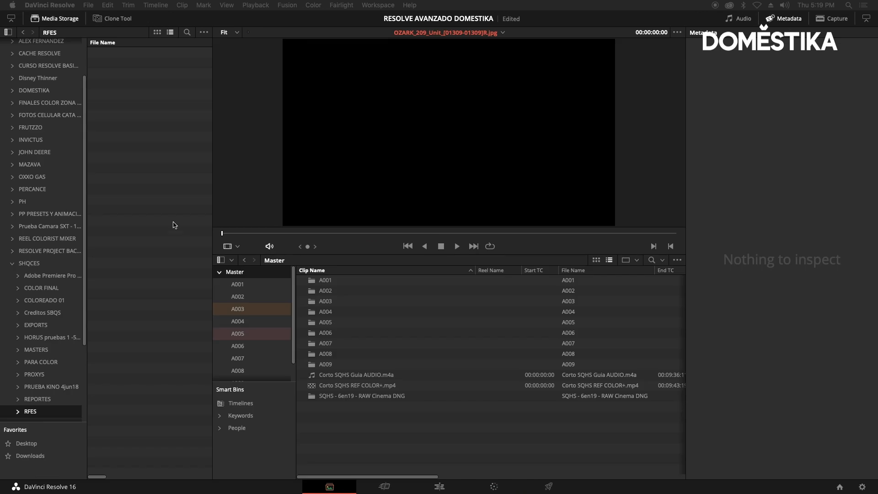
click(35, 400)
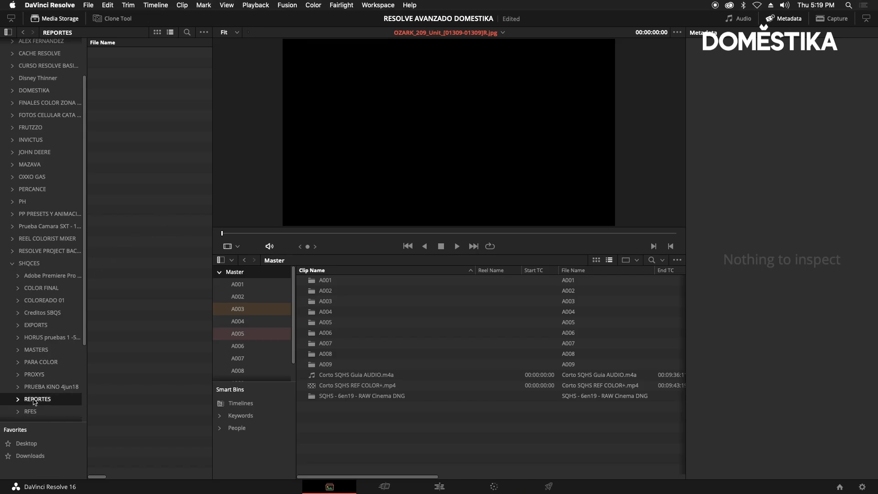
right_click(30, 413)
click(82, 237)
click(119, 159)
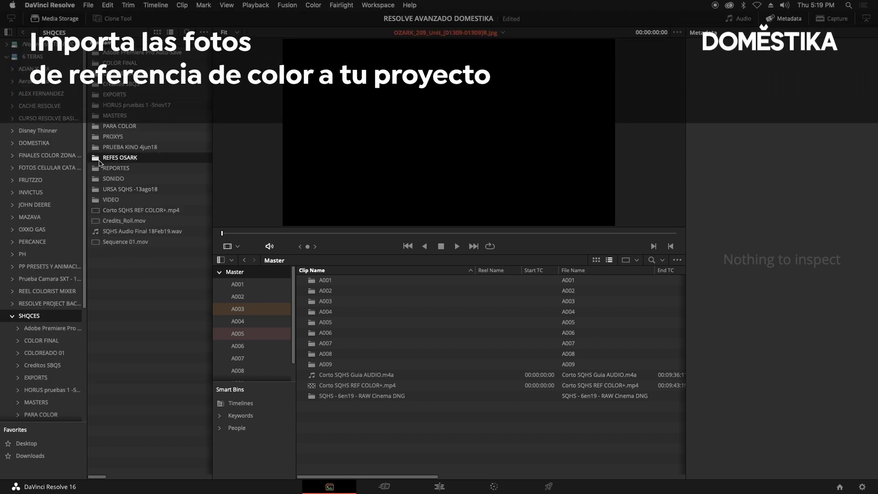
double_click(98, 160)
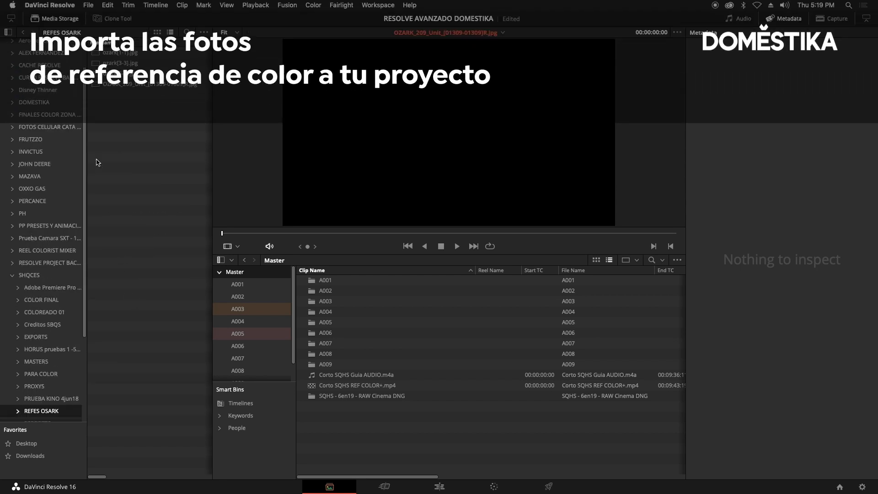
Step: Preview the four Ozark reference images stored in the REFES OSARK folder
click(120, 53)
click(118, 63)
click(114, 74)
click(113, 85)
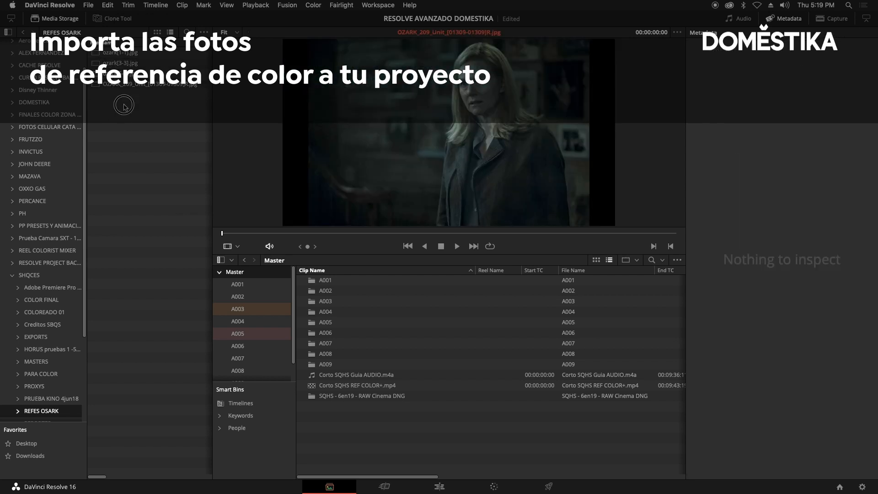
click(124, 53)
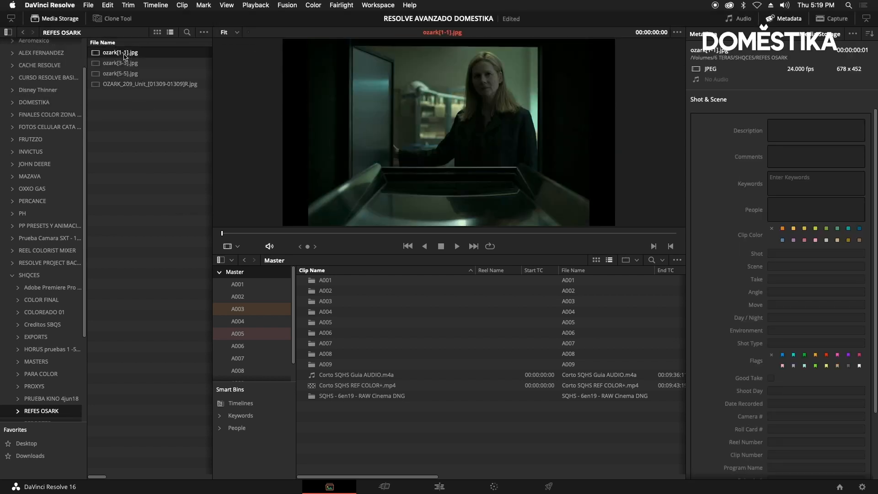
click(124, 110)
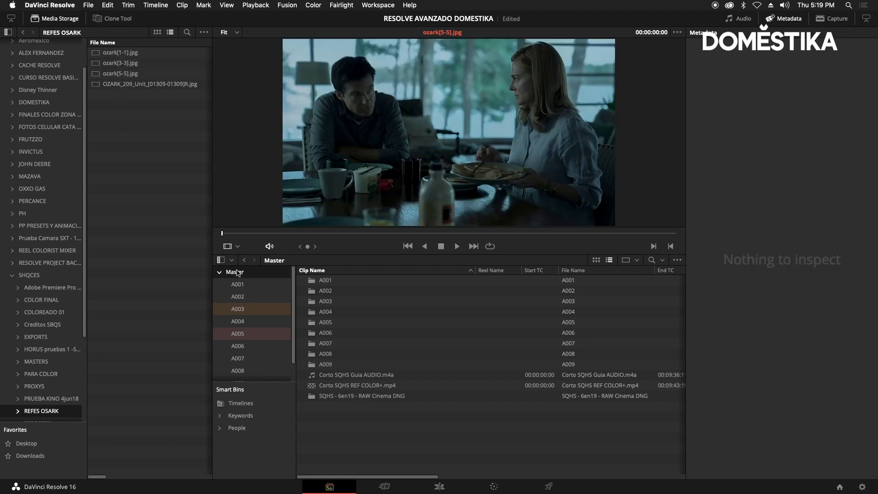
Step: Import the REFES OSARK folder with its images into the media pool as a bin under Master
click(34, 412)
drag(33, 412, 241, 277)
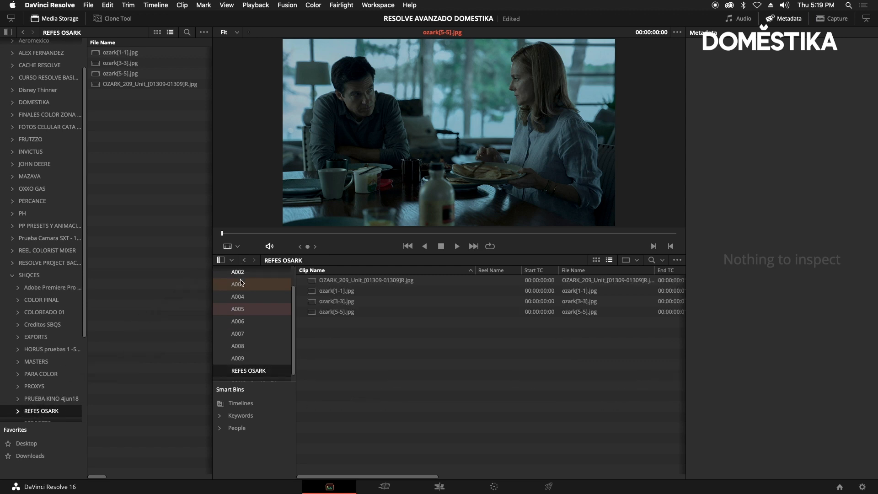
drag(322, 354, 327, 277)
click(342, 350)
click(331, 349)
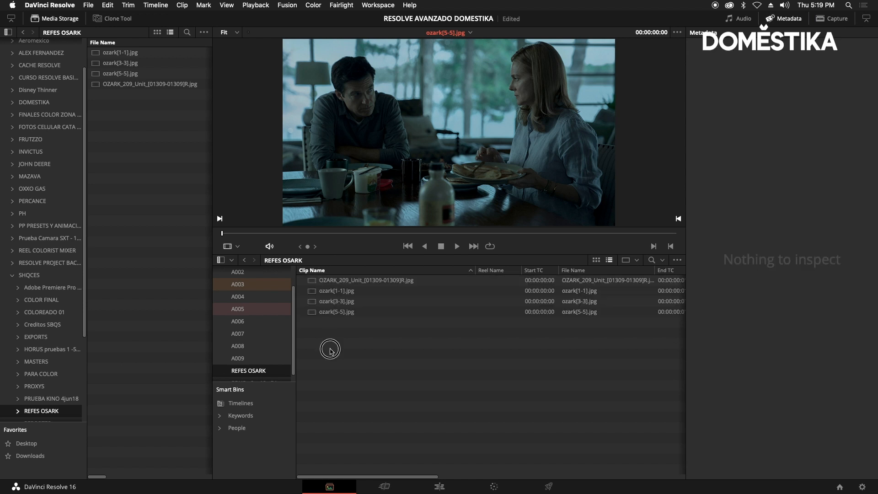
Step: Preview each imported reference image in the REFES OSARK bin, from ozark[5-5].jpg to the OZARK_209 still
click(331, 311)
click(332, 301)
click(333, 290)
click(335, 280)
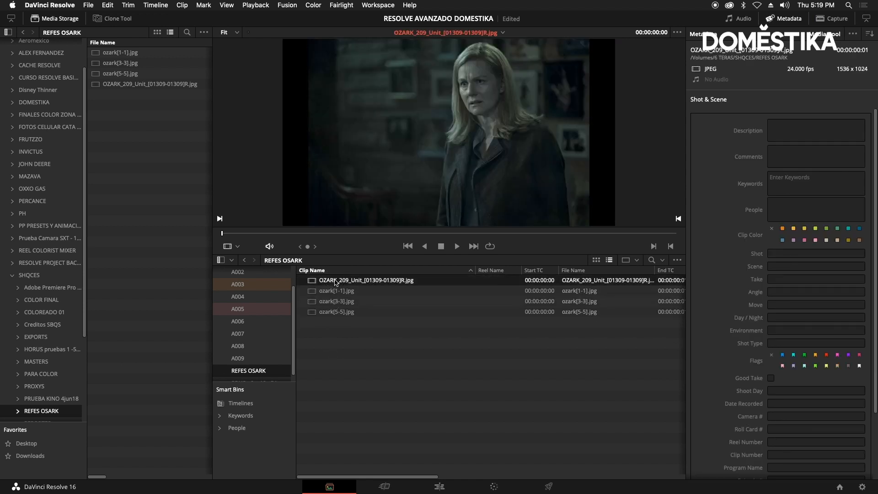
Step: On the Edit page, replace the clips beyond the timeline's end on Video 1 with the four Ozark reference images
click(441, 488)
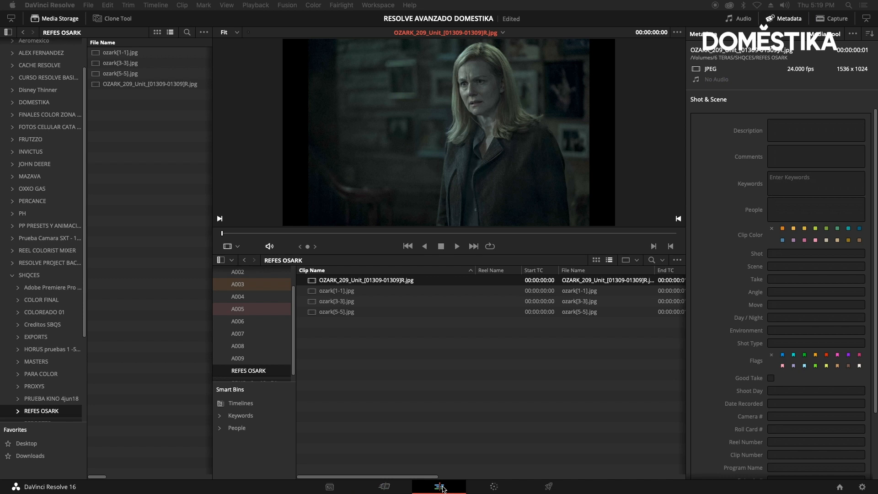
drag(118, 113, 101, 37)
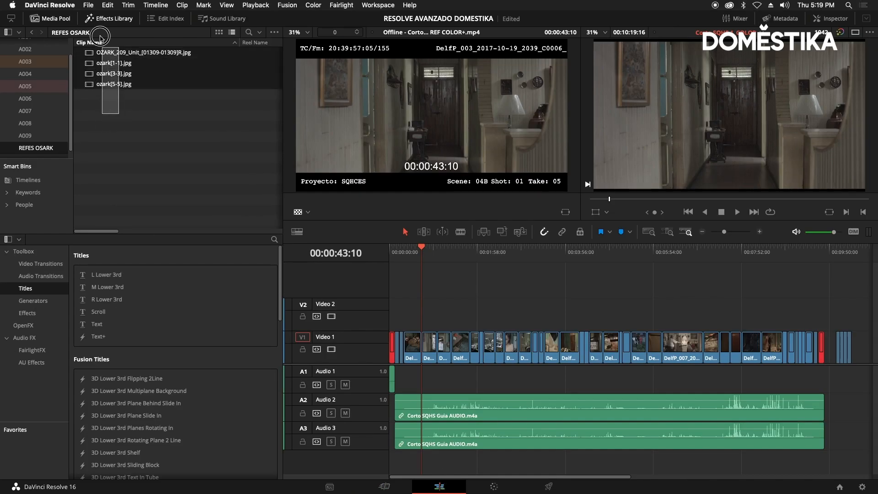
drag(854, 307, 834, 356)
key(Delete)
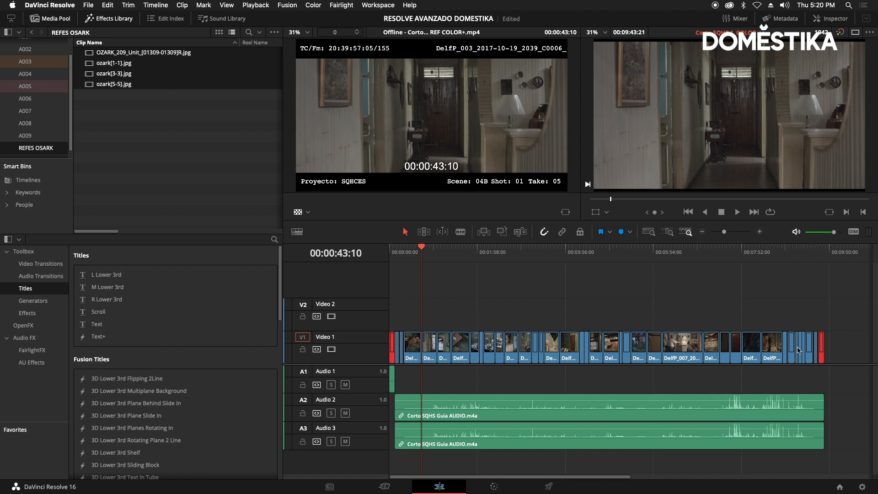
drag(112, 55, 833, 353)
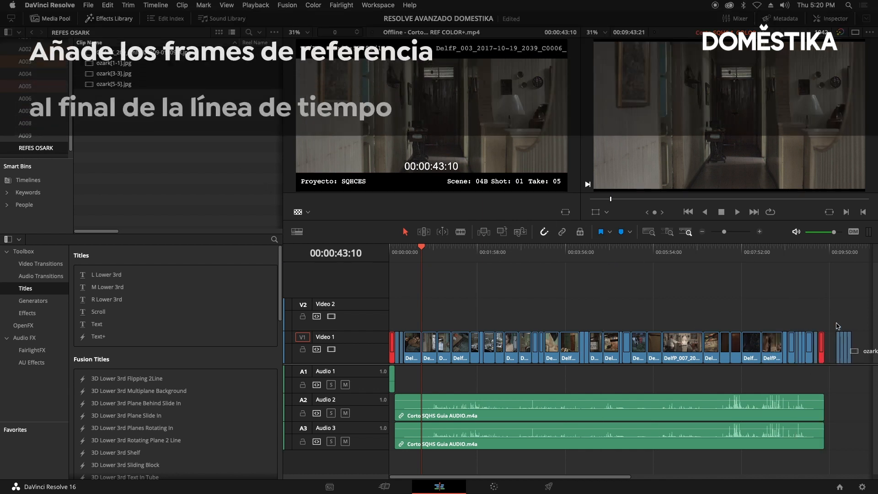
Step: Inspect the added reference images at the timeline's end and place the playhead on the OZARK_209 image
click(841, 255)
mouse_move(841, 255)
mouse_down()
mouse_move(849, 254)
mouse_move(733, 244)
mouse_move(787, 234)
mouse_move(839, 252)
mouse_up()
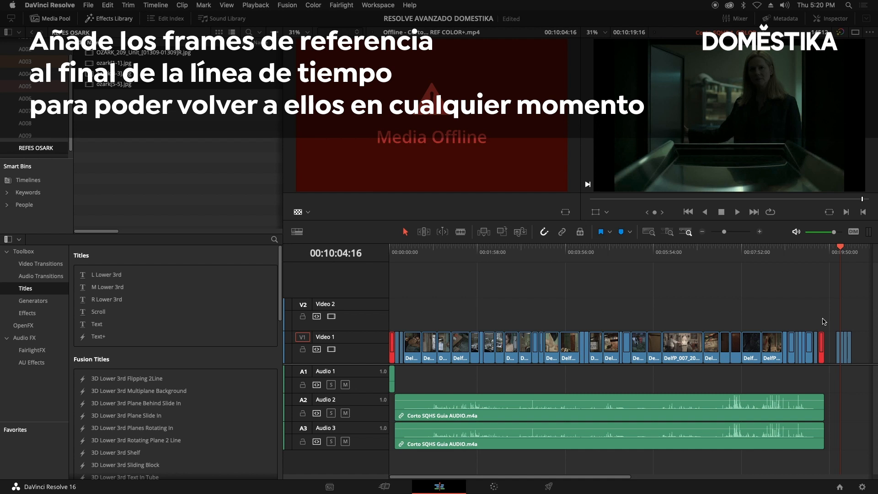
key(super+equal)
key(super+equal)
key(super+equal)
key(super+equal)
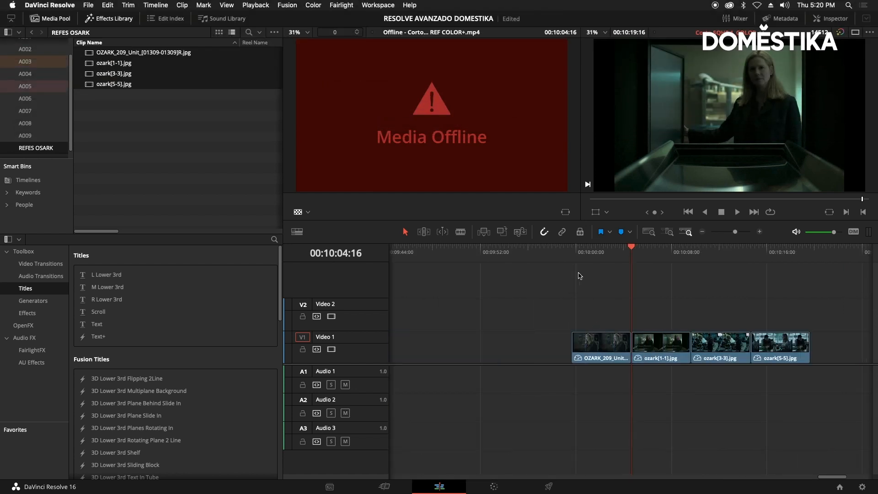
click(596, 260)
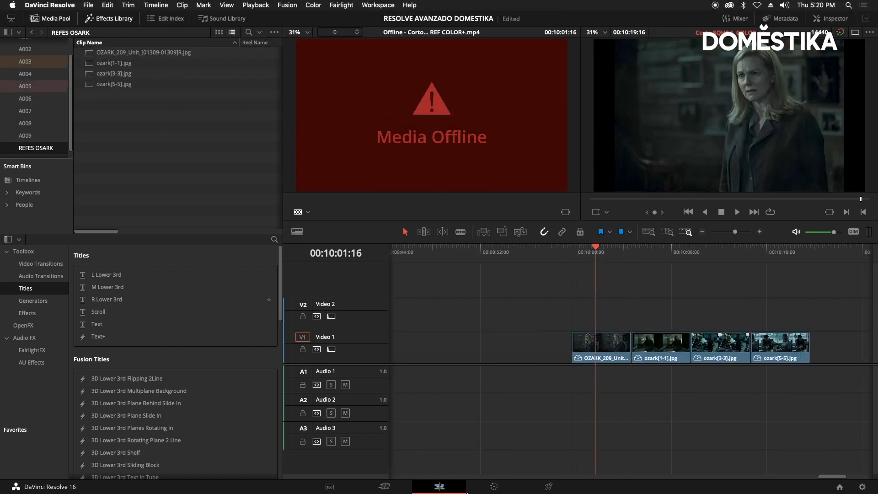
Step: On the Color page, view reference clips 44, 43 and 42 in turn
click(494, 486)
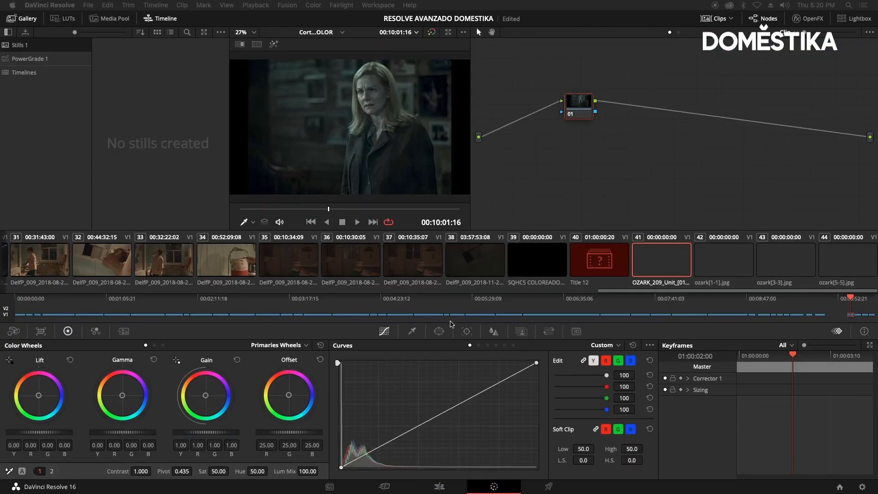
click(826, 275)
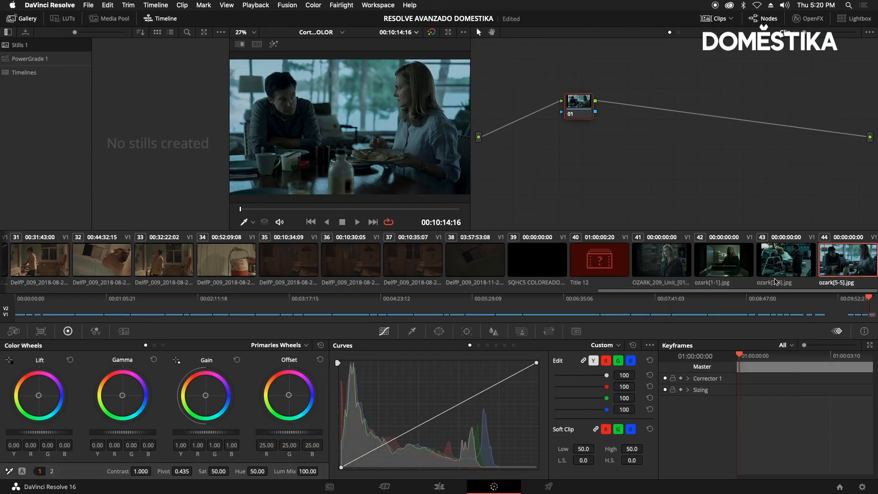
click(773, 270)
click(727, 263)
Step: Grab gallery stills of reference clips 41 (OZARK_209) and 42 (ozark[1-1].jpg)
click(660, 265)
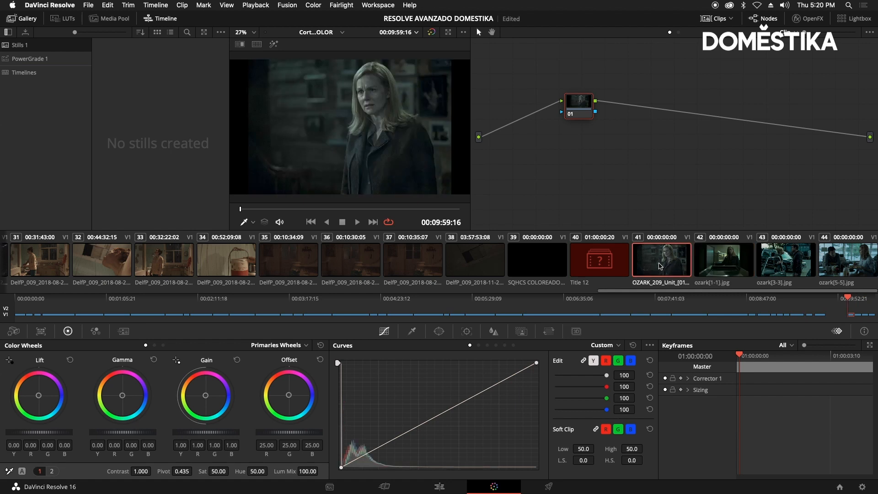
right_click(340, 96)
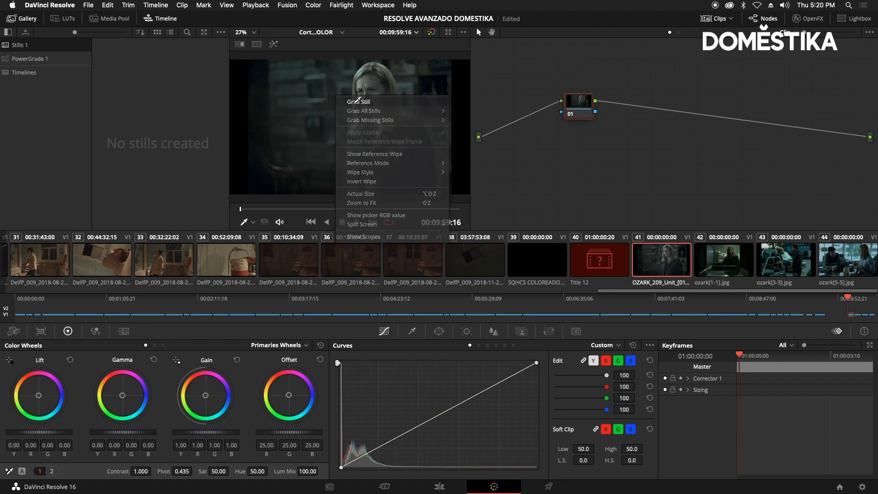
click(356, 102)
click(737, 271)
right_click(395, 134)
click(423, 146)
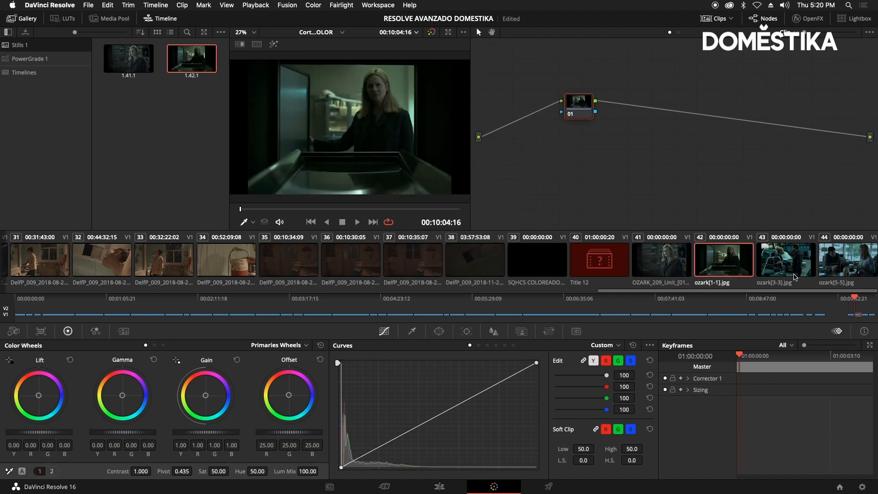
Step: Grab gallery stills of reference clips 43 (ozark[3-3].jpg) and 44 (ozark[5-5].jpg)
click(795, 275)
right_click(396, 158)
click(425, 169)
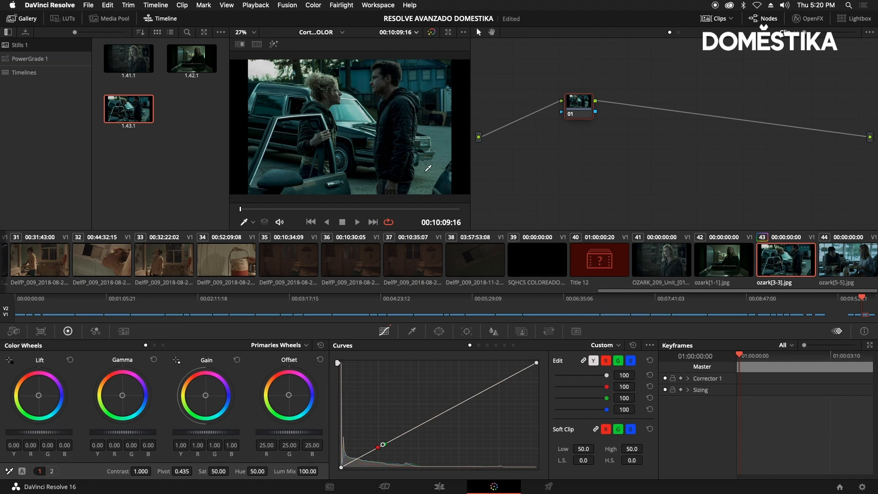
click(828, 274)
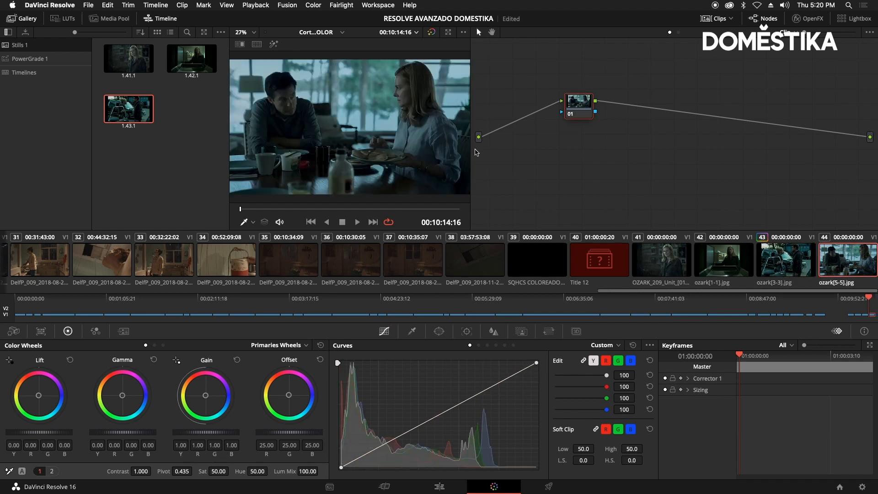
right_click(323, 73)
click(338, 86)
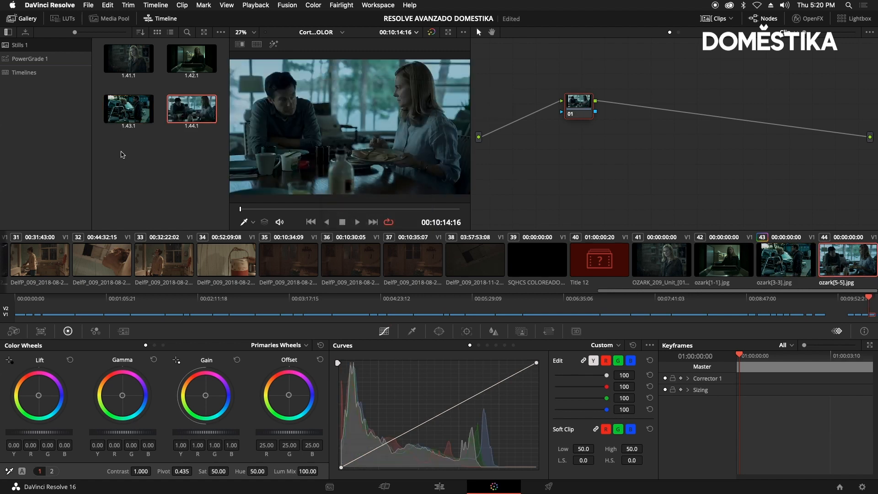
Step: Compare the current clip with gallery still 1.41.1 as a reference wipe, moving the wipe line across the image
double_click(124, 59)
drag(326, 135, 229, 142)
drag(413, 130, 385, 141)
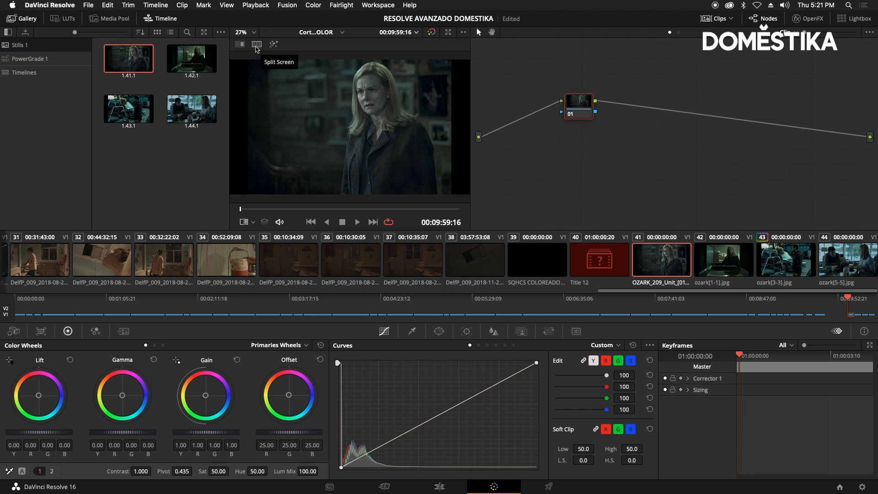
Step: Show a split screen of selected clips that pairs clip 32 with the Ozark reference clip 41
click(255, 46)
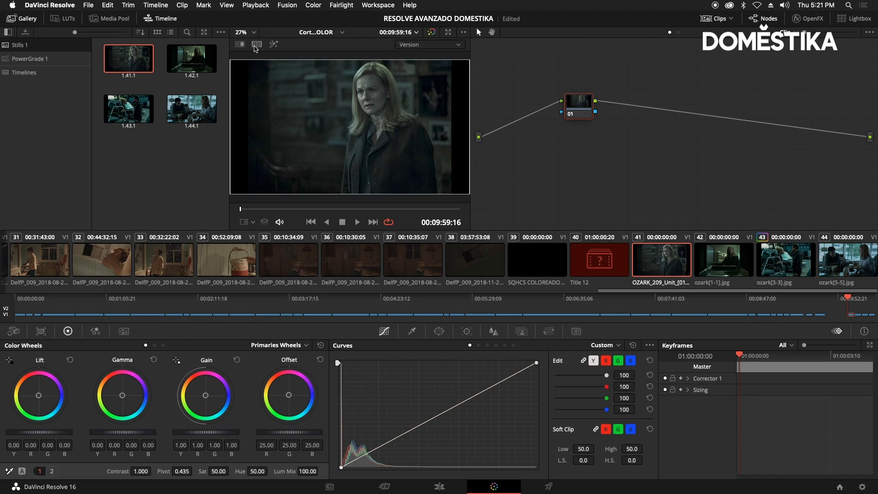
click(406, 45)
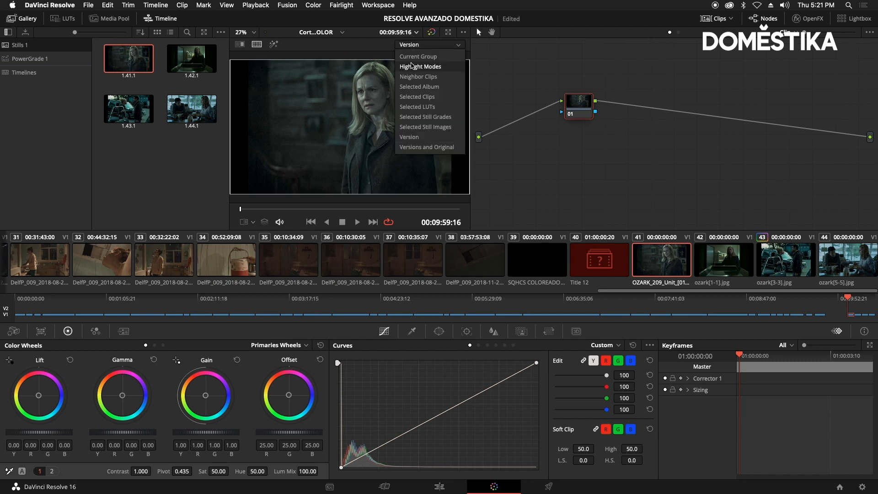
click(428, 97)
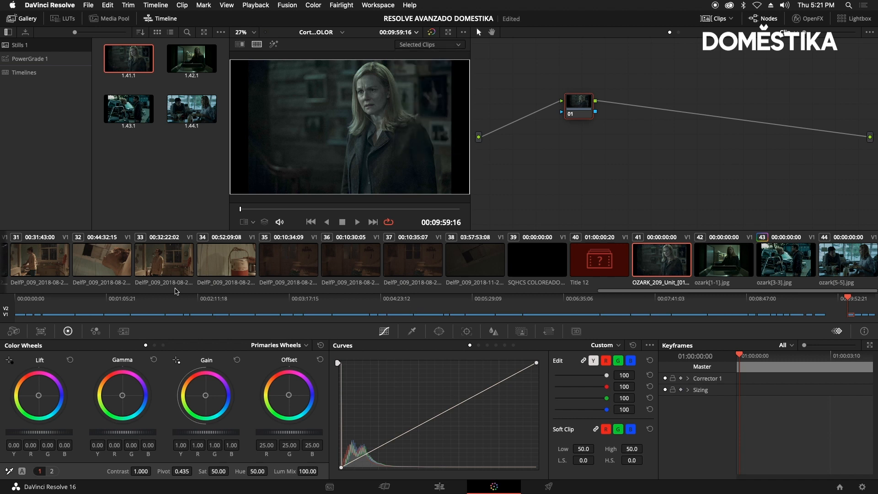
click(117, 264)
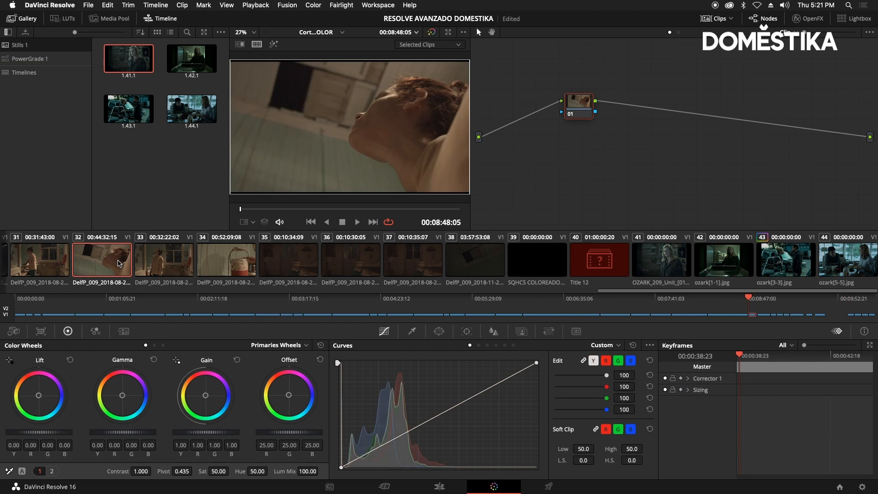
super+click(657, 259)
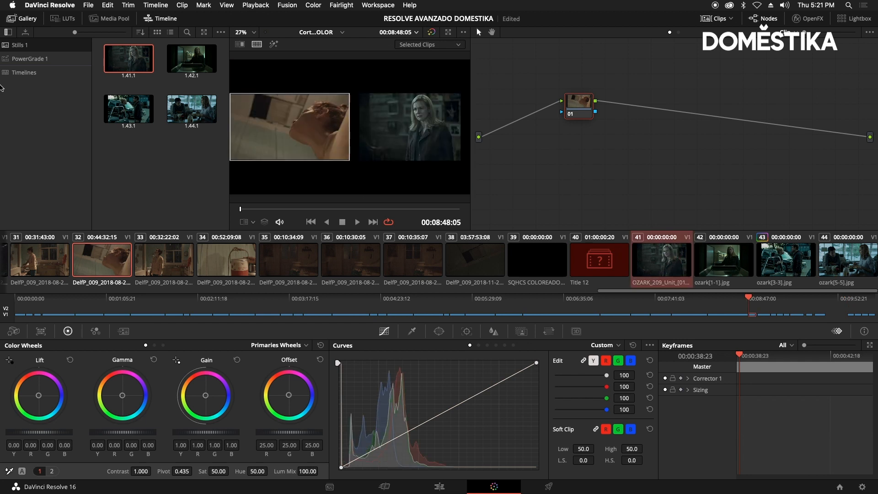
Step: Play clip 32 beside the reference and compare the two images on the waveform and parade scopes
key(space)
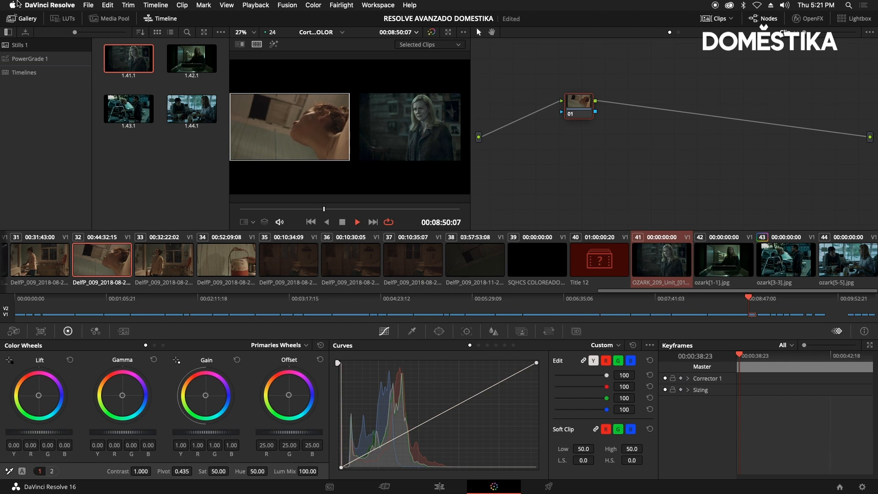
key(space)
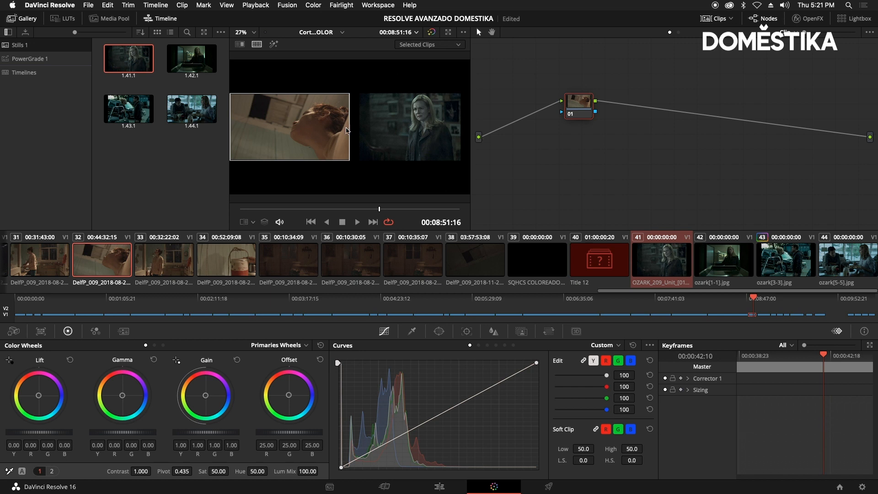
drag(625, 10, 218, 13)
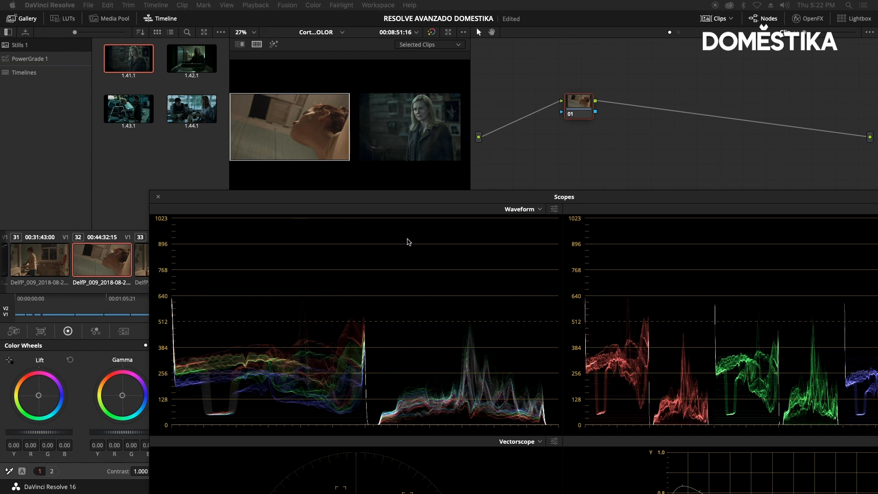
drag(411, 200, 678, 127)
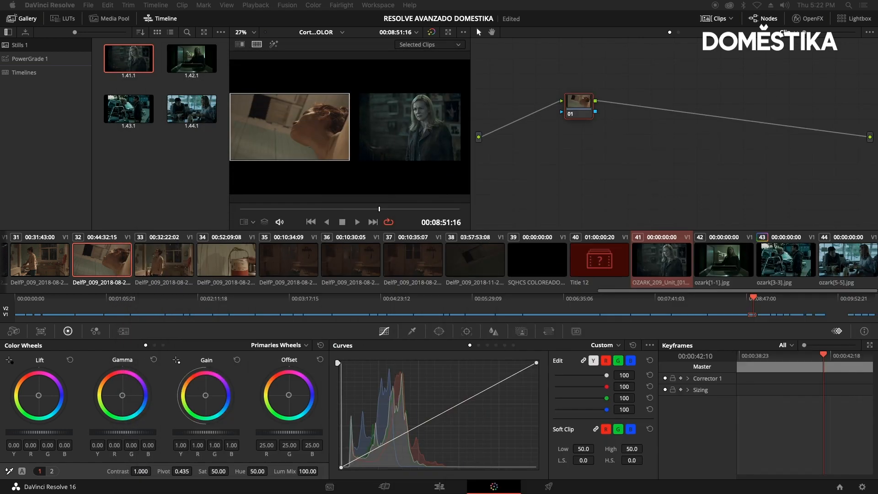
Step: Return to the start of the timeline and select clip 04, the woman asleep in bed
scroll(64, 247, left, 15)
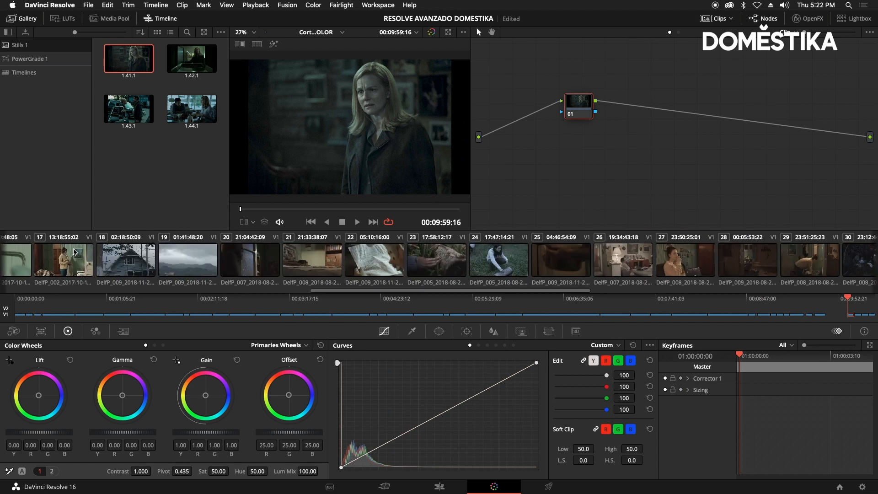
key(Home)
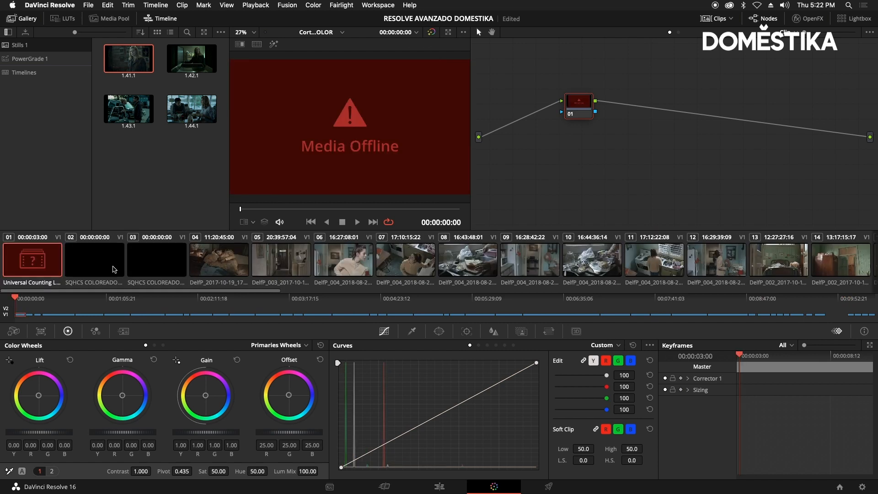
click(195, 262)
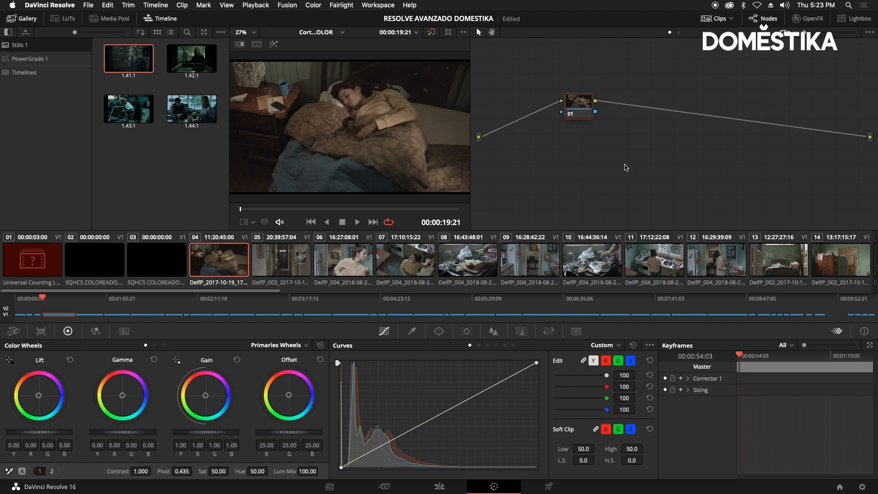
Step: Import the still machote nodos.dpx into the PowerGrade 1 album
click(54, 64)
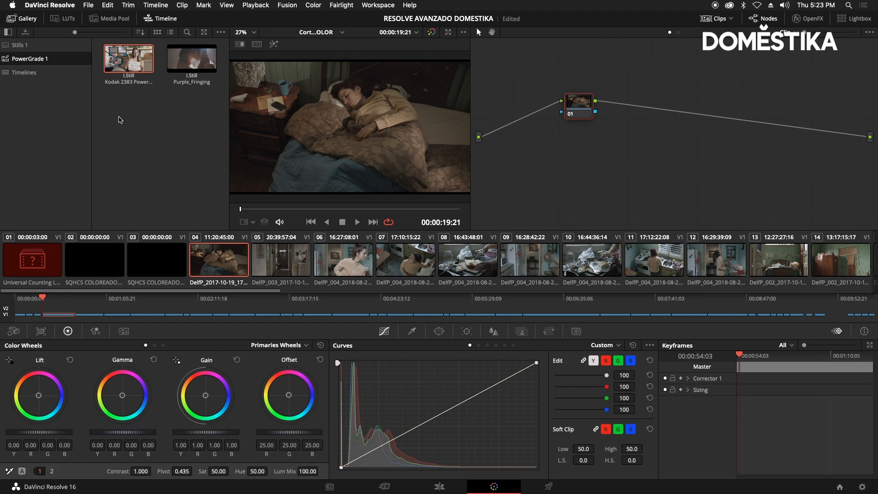
right_click(126, 132)
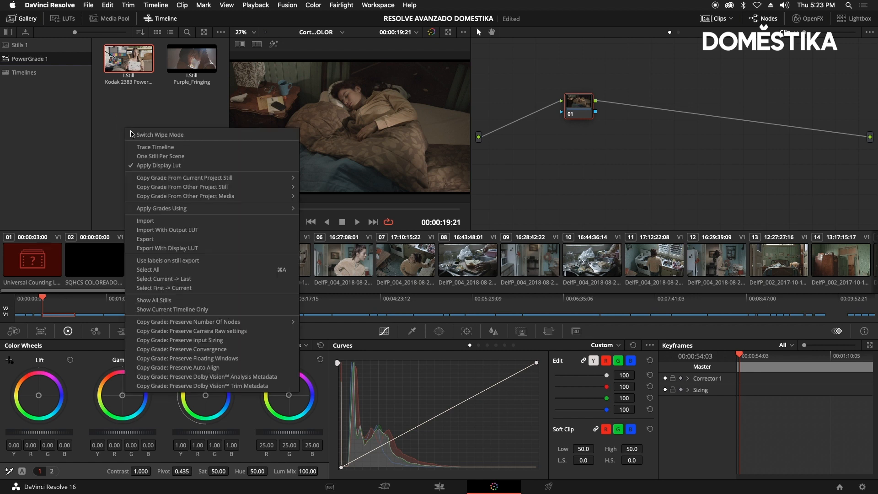
click(154, 222)
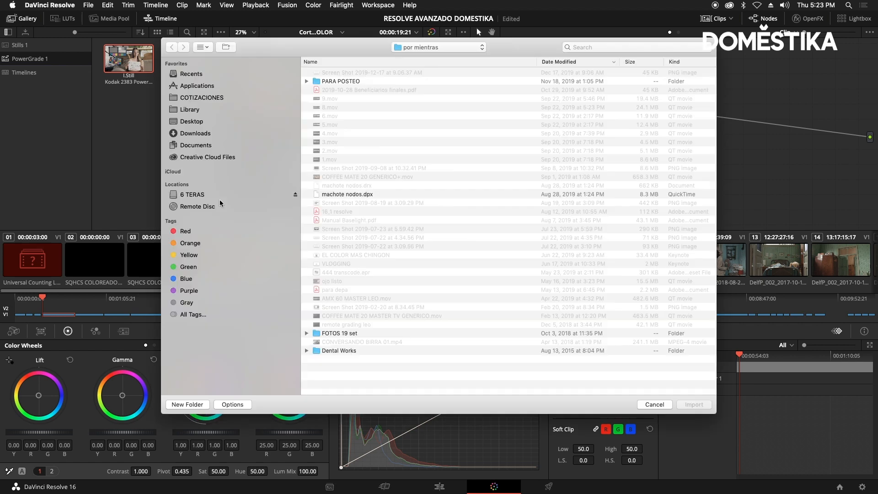
click(348, 195)
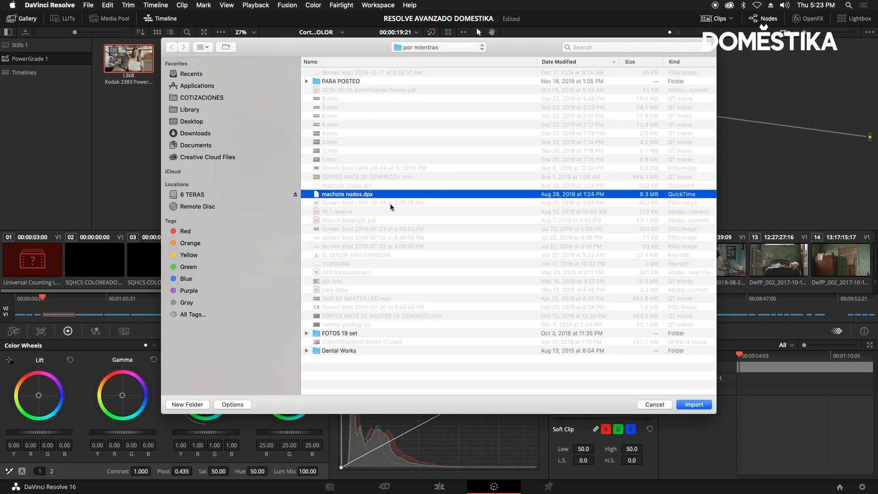
click(694, 405)
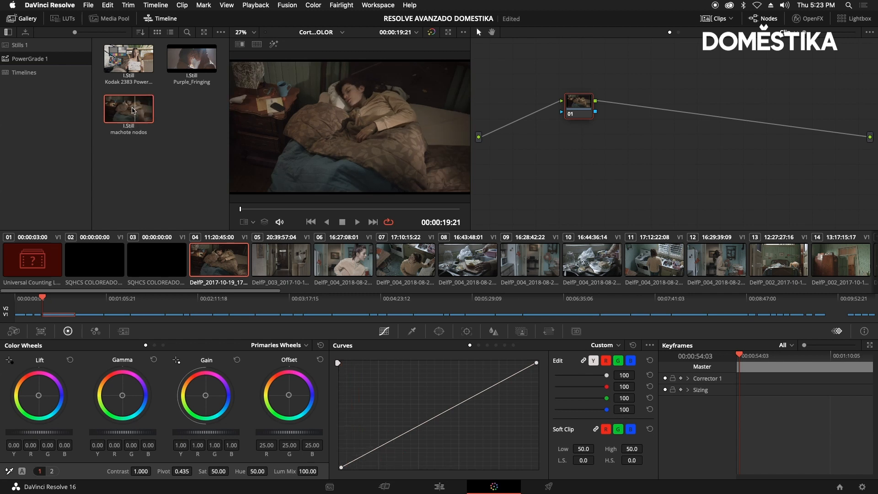
Step: Display the node graph stored in the machote nodos still, examine its structure and close it
right_click(133, 111)
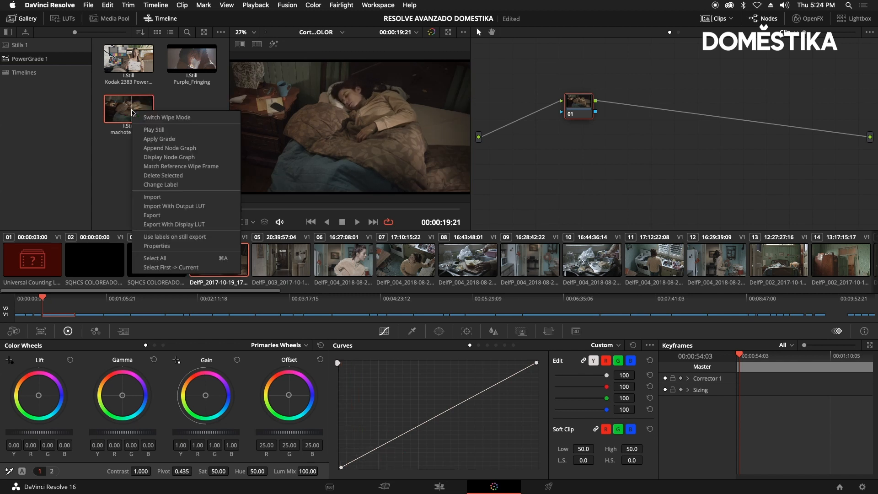
click(155, 158)
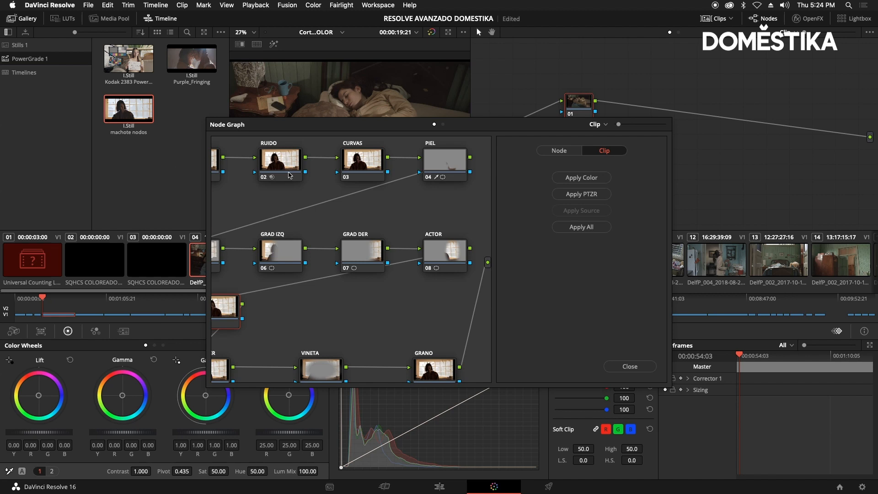
drag(319, 130, 372, 121)
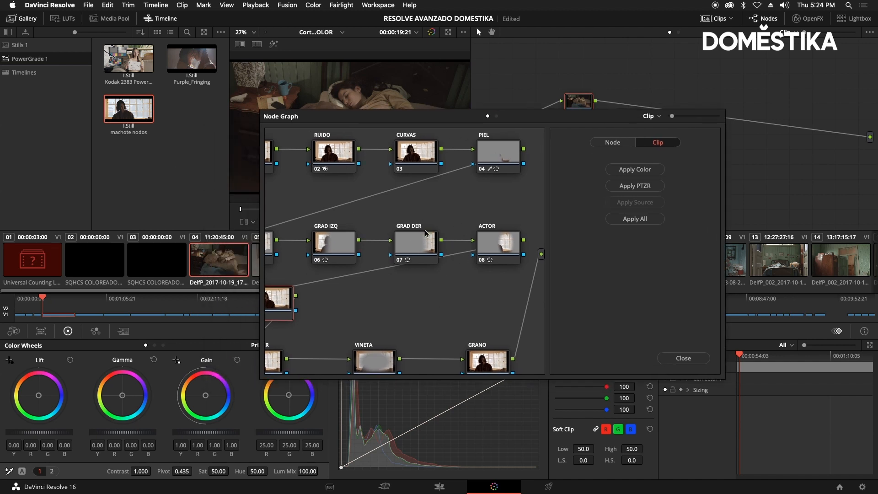
click(684, 358)
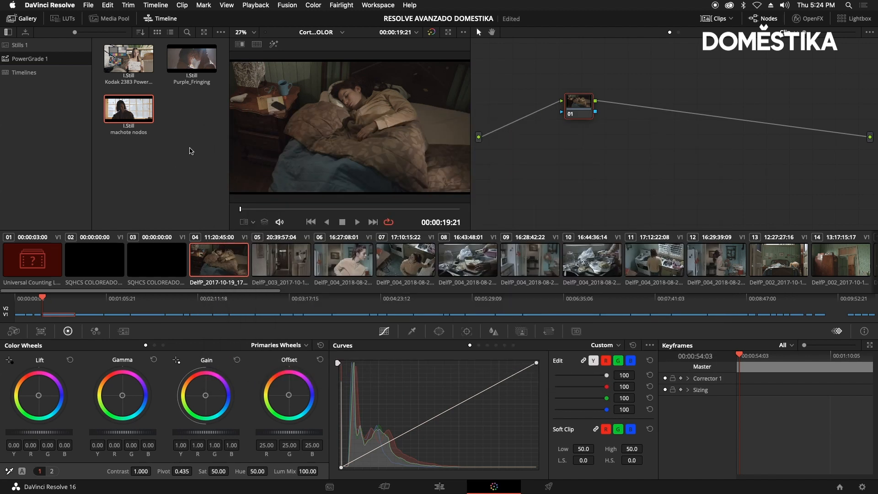
Step: Apply the machote nodos grade to clip 04 and clean up its node graph
right_click(138, 112)
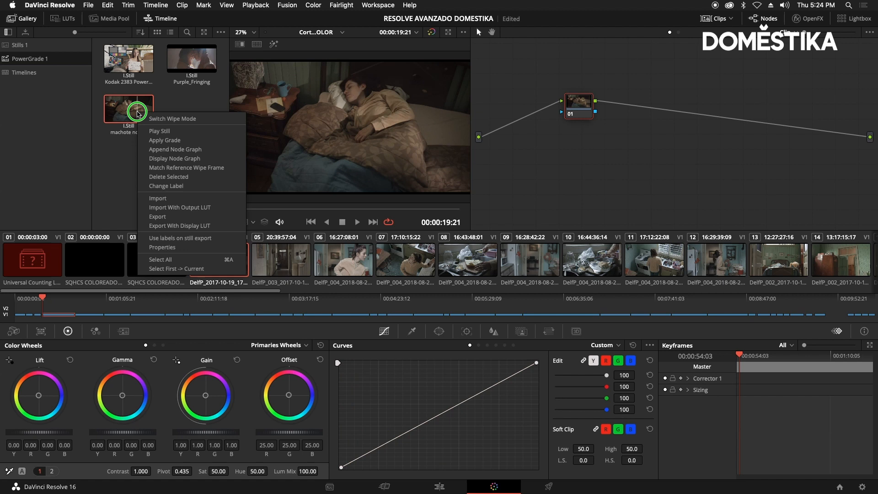
click(159, 140)
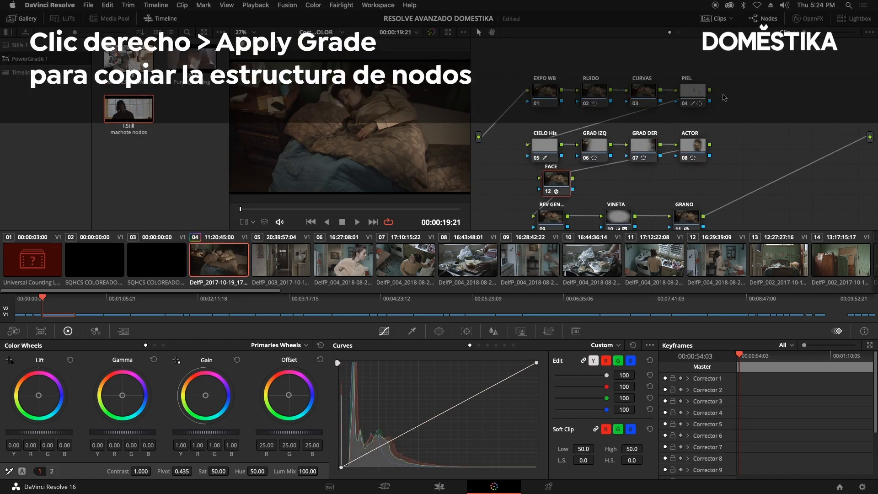
right_click(854, 202)
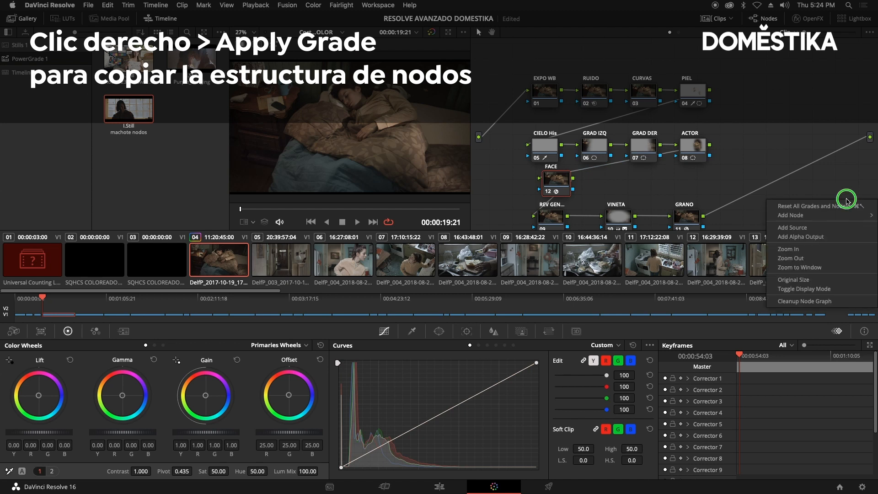
click(842, 301)
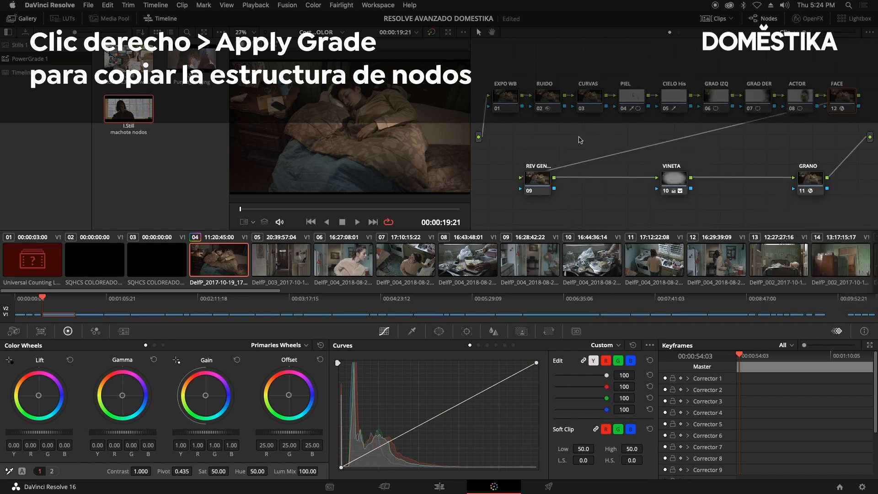
Step: Go through the EXPO WB, RUIDO, CURVAS and PIEL nodes, shifting EXPO WB and RUIDO slightly
drag(502, 108, 509, 118)
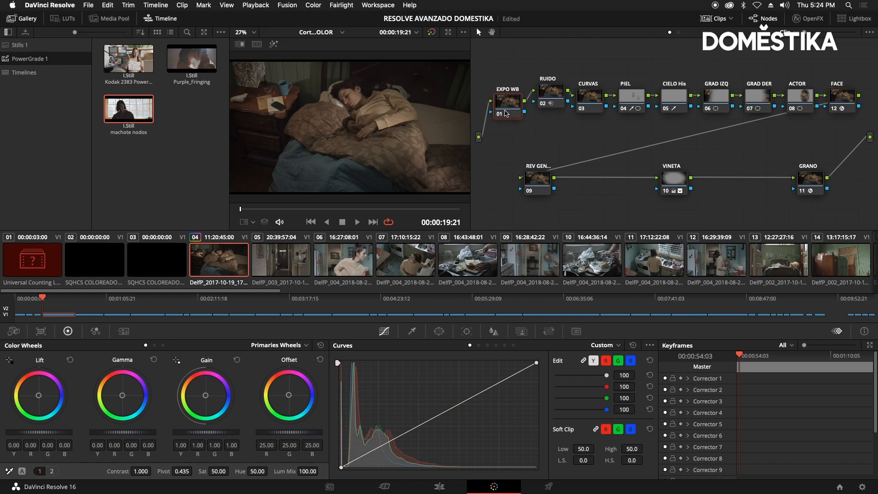
click(550, 106)
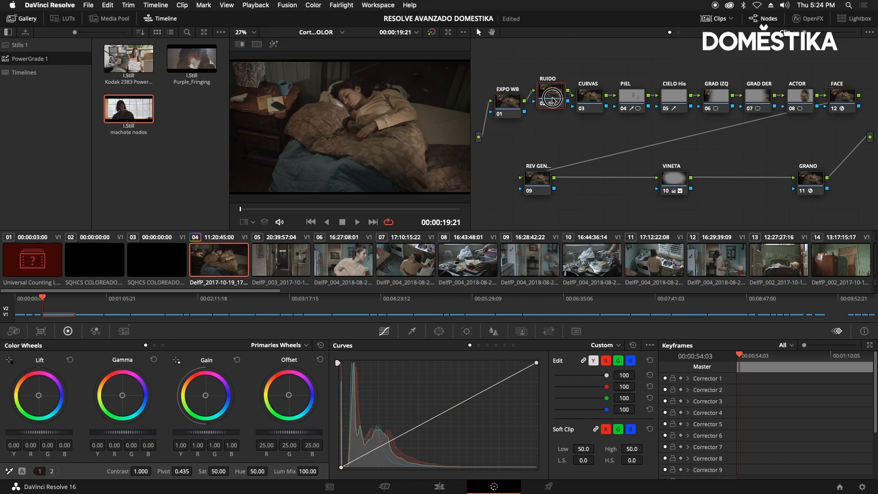
click(506, 103)
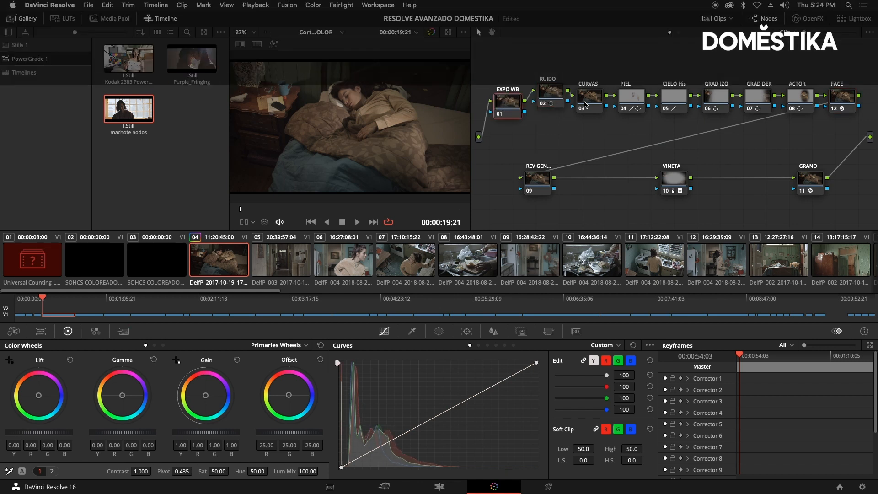
click(592, 105)
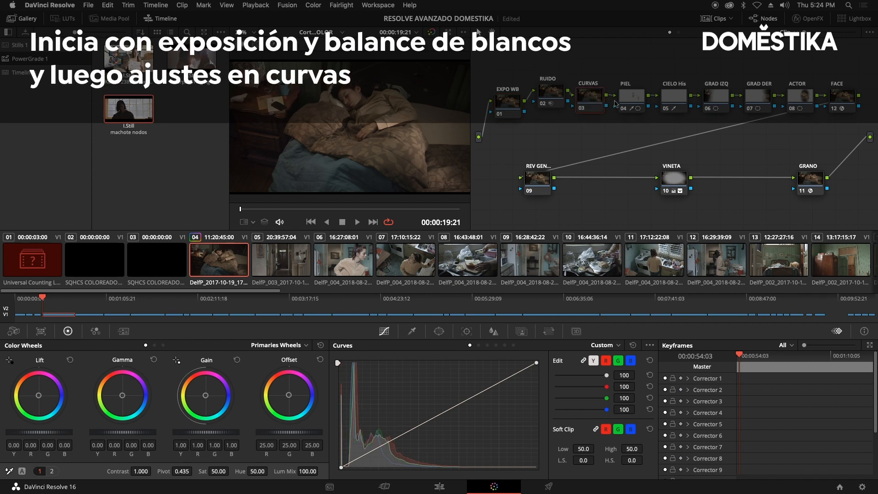
click(630, 97)
Step: Go through the nodes from CIELO His to FACE, nudging CIELO His, GRAD IZQ, ACTOR and FACE slightly
mouse_move(671, 98)
mouse_down()
mouse_move(676, 108)
mouse_move(666, 69)
mouse_move(675, 100)
mouse_up()
click(722, 95)
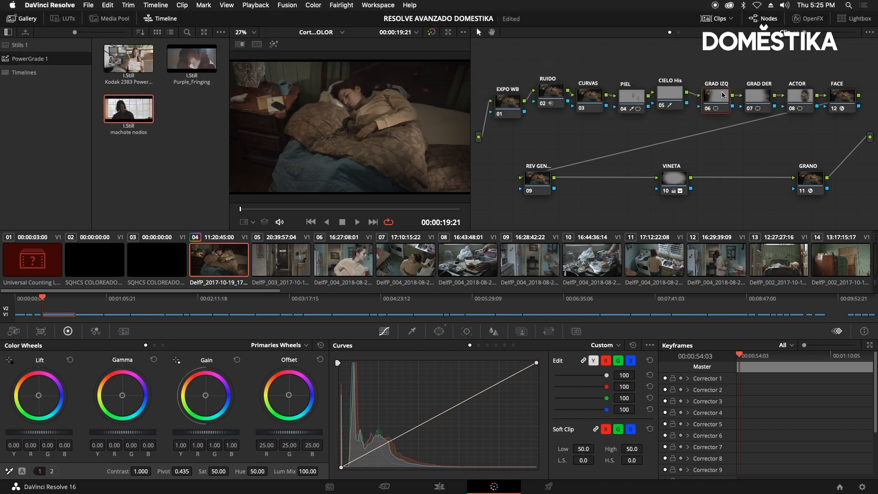
click(769, 102)
click(800, 92)
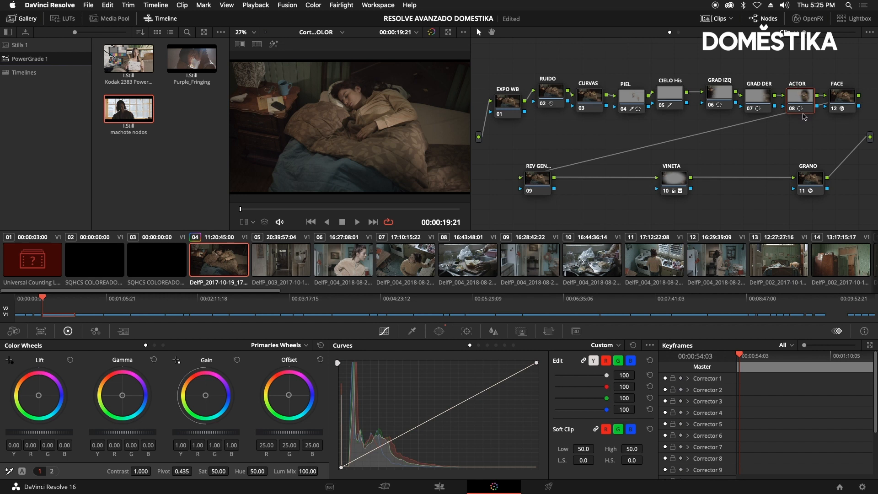
drag(800, 102, 857, 95)
Step: Shift the REV GEN, VINETA and GRANO nodes slightly, disabling VINETA and GRANO
mouse_move(536, 183)
mouse_down()
mouse_move(560, 183)
mouse_move(506, 192)
mouse_move(521, 188)
mouse_up()
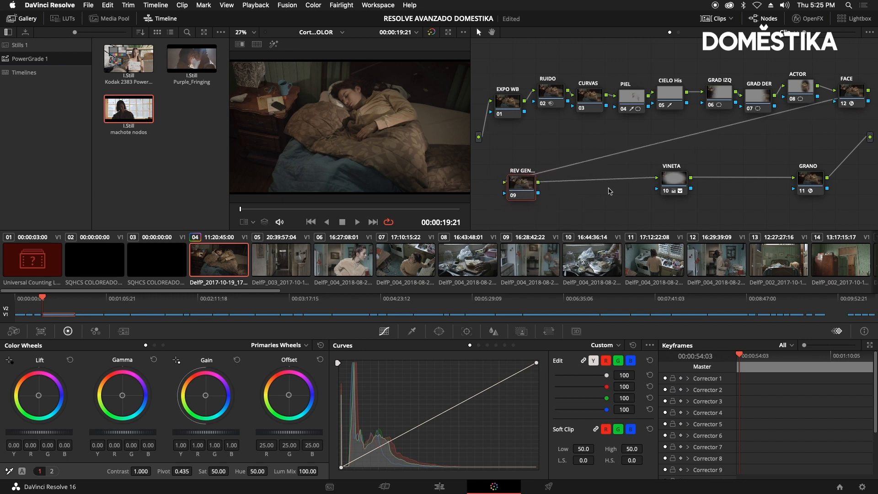
mouse_move(669, 184)
mouse_down()
mouse_move(645, 190)
mouse_move(668, 182)
mouse_up()
drag(809, 182, 809, 178)
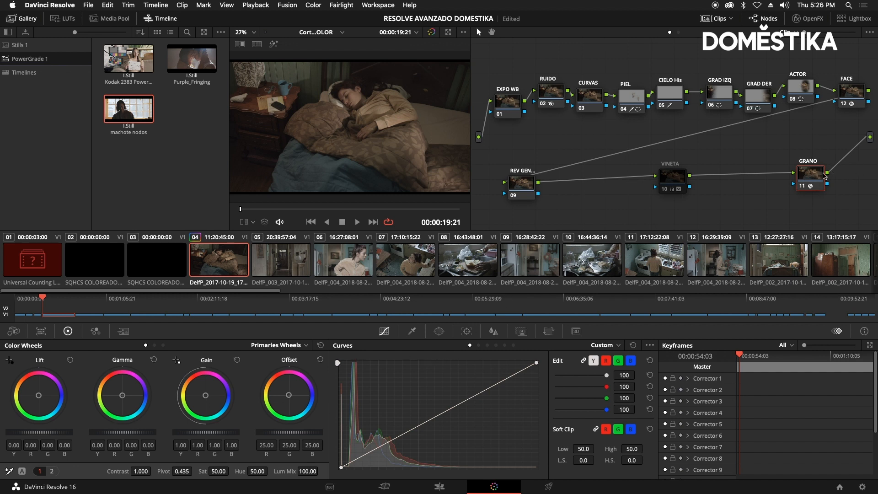
drag(811, 179, 788, 185)
Step: Reorder the node chain so EXPO WB follows RUIDO, and switch to the Deliver page
mouse_move(547, 104)
mouse_down()
mouse_move(551, 95)
mouse_move(562, 148)
mouse_move(548, 101)
mouse_move(538, 134)
mouse_move(544, 78)
mouse_move(551, 98)
mouse_up()
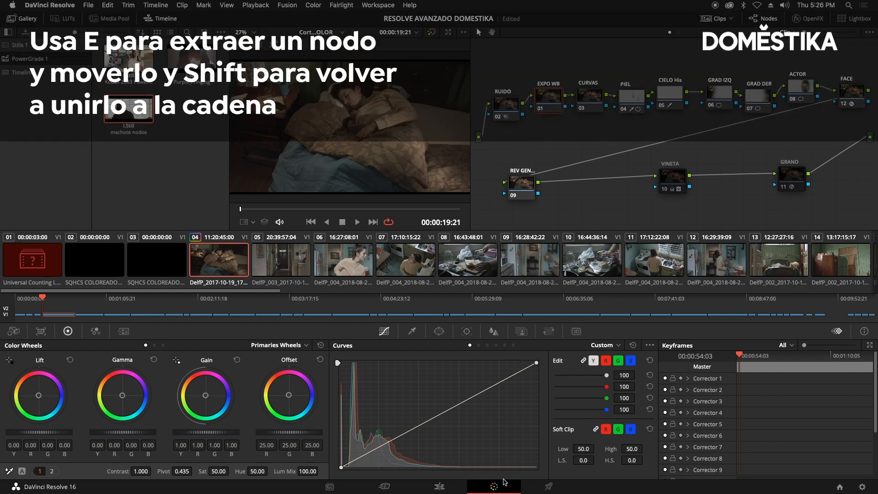
click(548, 487)
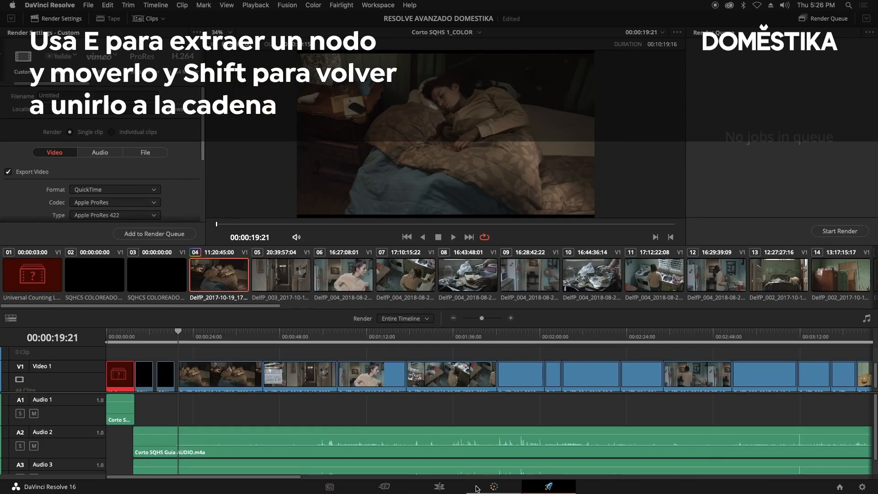
Step: Return to the Color page and view still 1.42.1 from Stills 1 as a wipe over clip 04, turning it off when finished
click(494, 486)
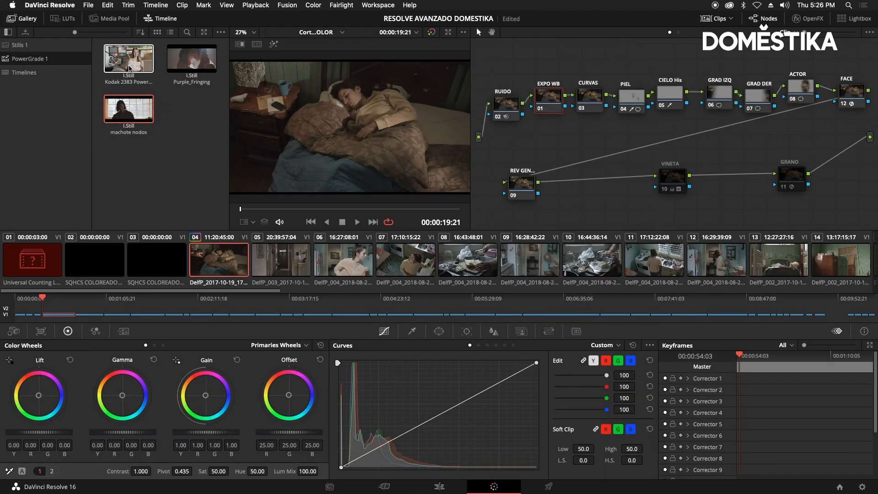
click(18, 45)
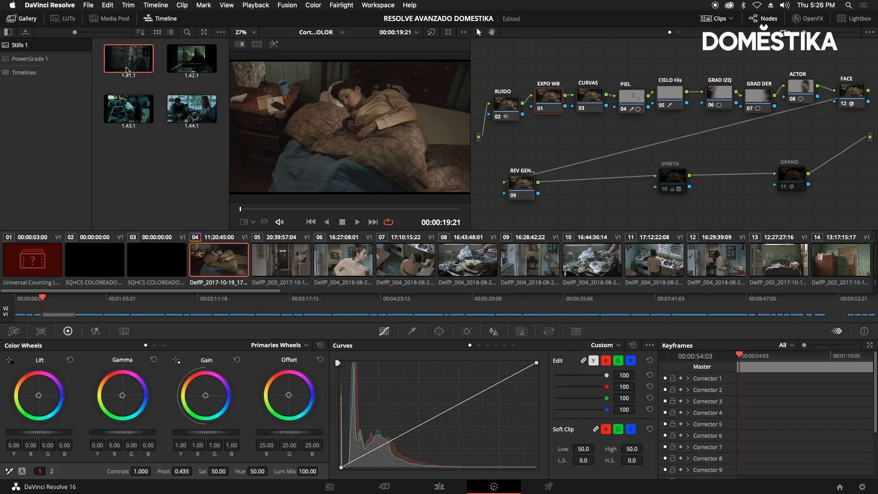
click(192, 60)
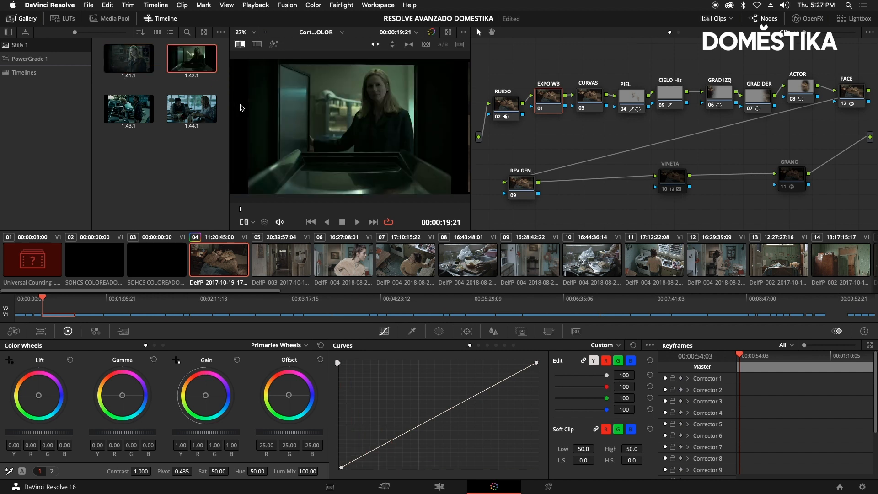
drag(274, 1, 275, 21)
drag(272, 22, 269, 26)
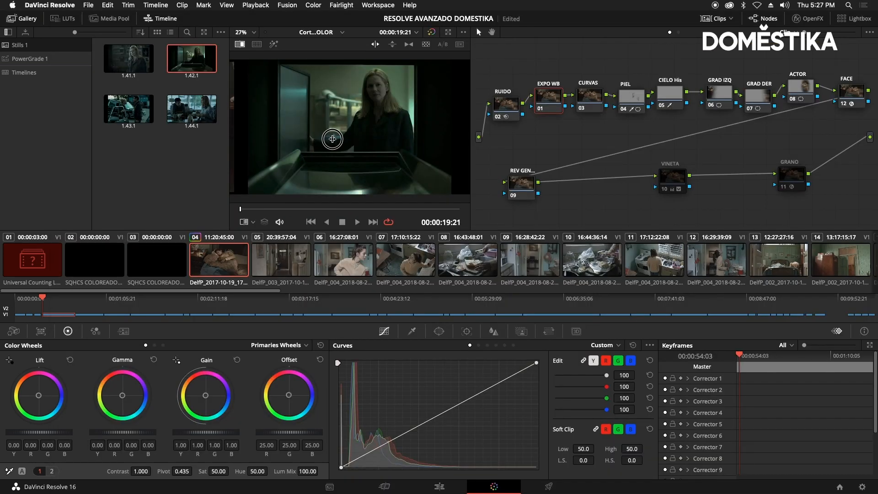
click(239, 44)
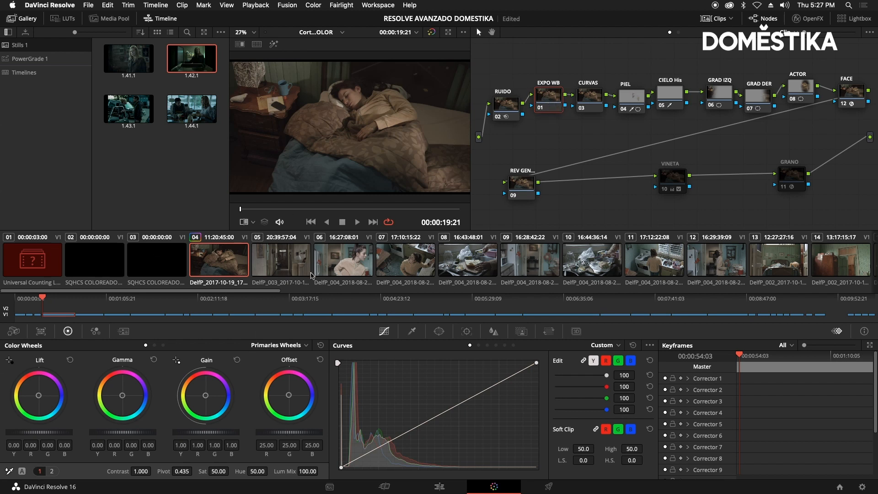
Step: Set clip 04's Camera Raw decoding to use the Clip settings
click(15, 331)
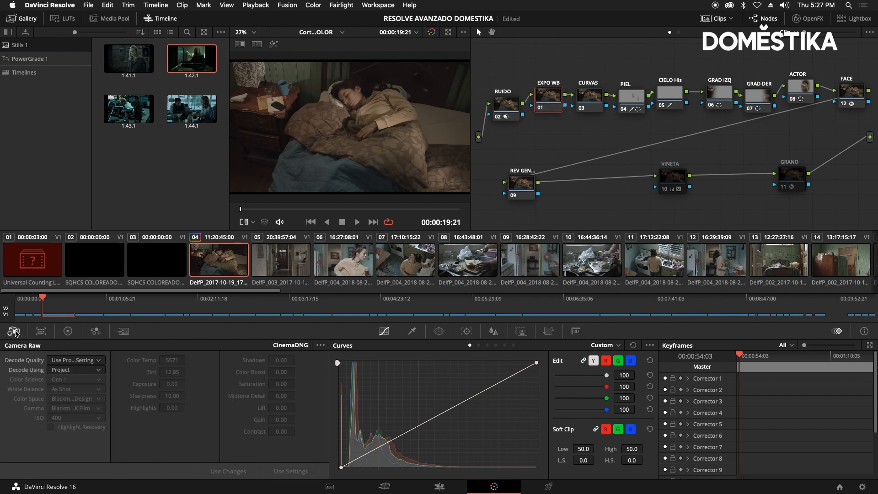
click(74, 369)
click(75, 410)
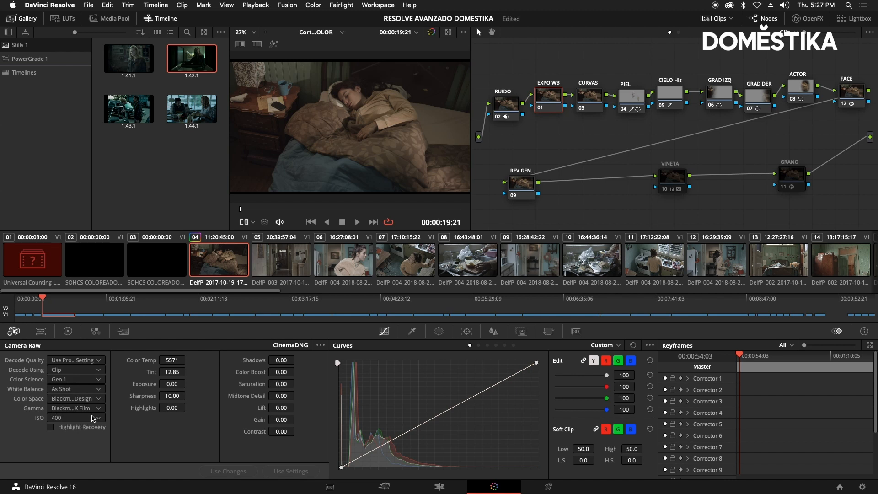
Step: Lower clip 04's raw ISO to 200 to darken its exposure
click(93, 418)
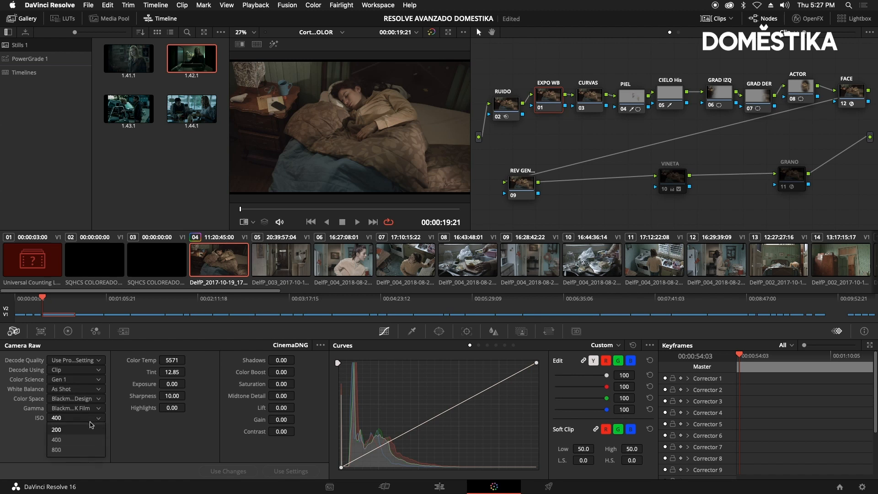
click(90, 423)
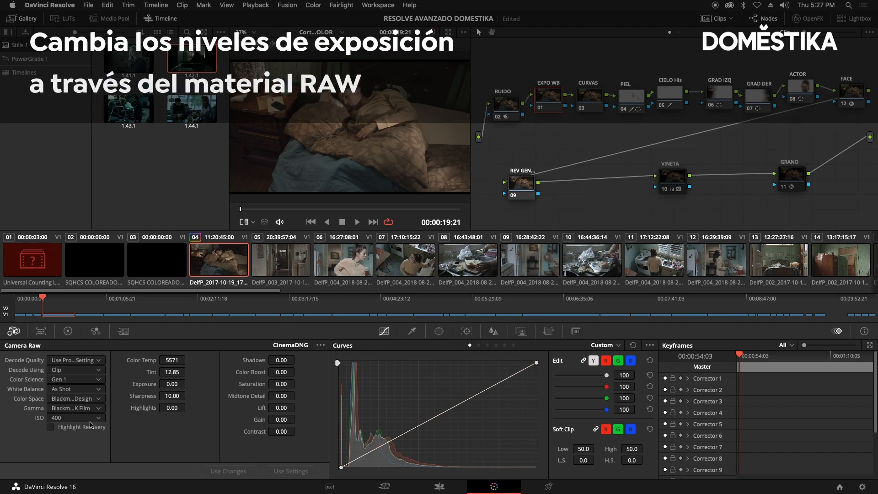
click(90, 419)
click(76, 429)
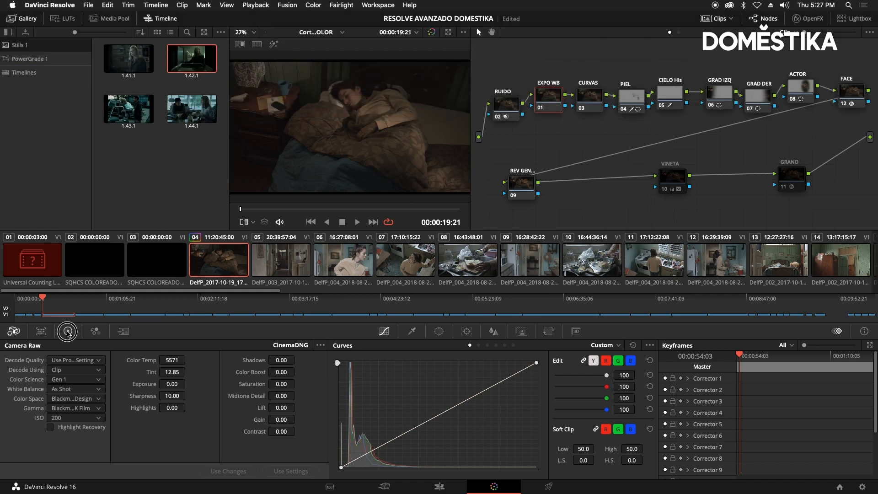
Step: Try a raw Tint of -43.65 and a Color Temp of 3151 on clip 04, and reset its Camera Raw settings
click(67, 331)
click(40, 330)
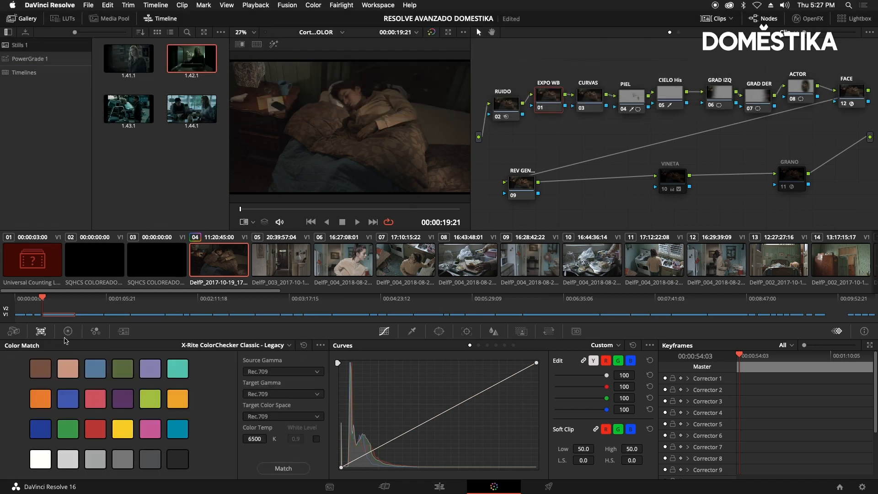
click(14, 331)
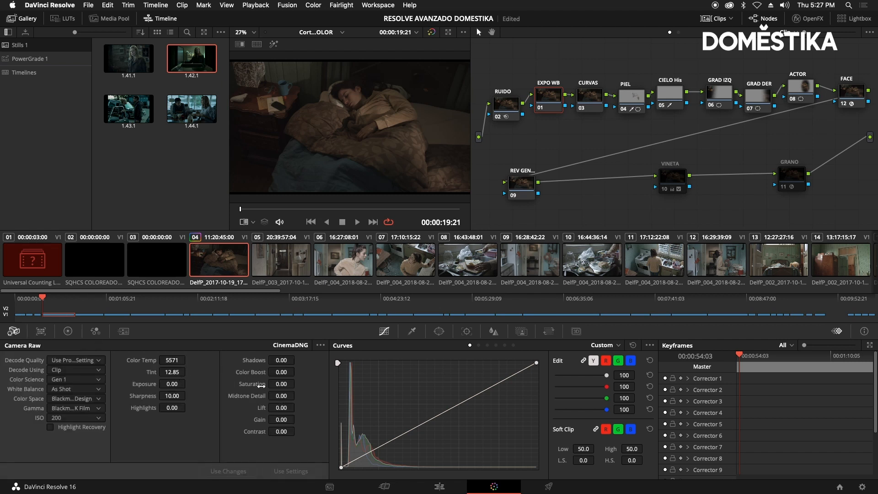
drag(174, 371, 122, 372)
drag(178, 372, 320, 211)
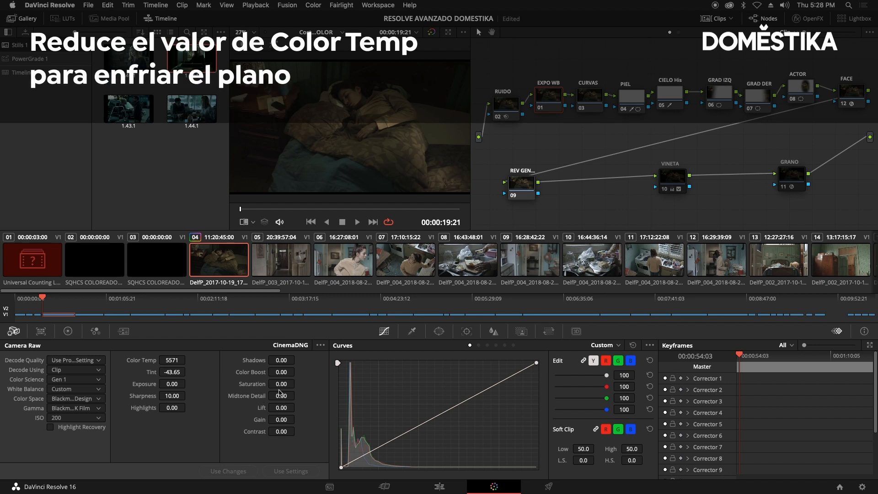
drag(164, 360, 2, 311)
drag(438, 246, 488, 248)
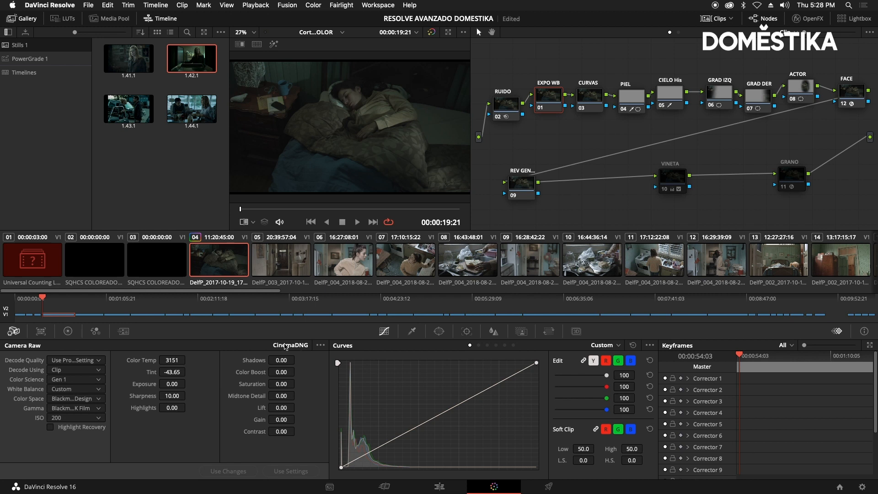
click(322, 346)
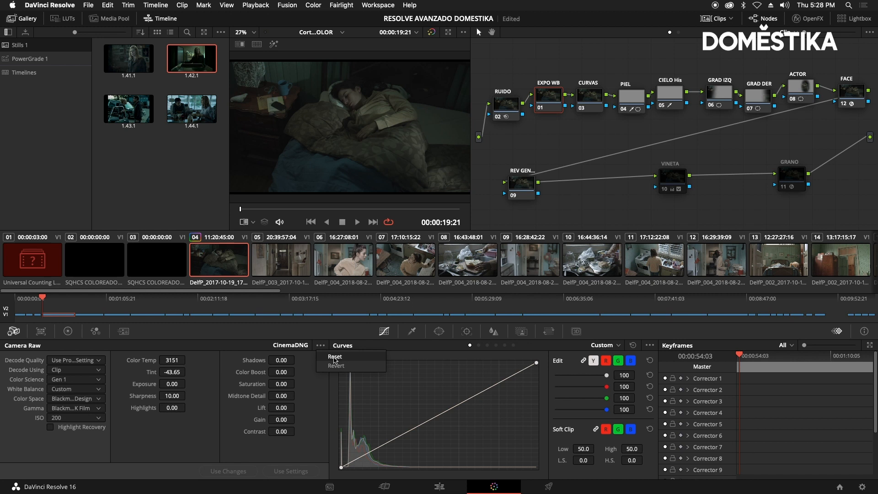
click(335, 357)
Step: Shift the EXPO WB node up slightly and set clip 04's raw ISO to 200
mouse_move(551, 98)
mouse_down()
mouse_move(543, 151)
mouse_move(550, 89)
mouse_up()
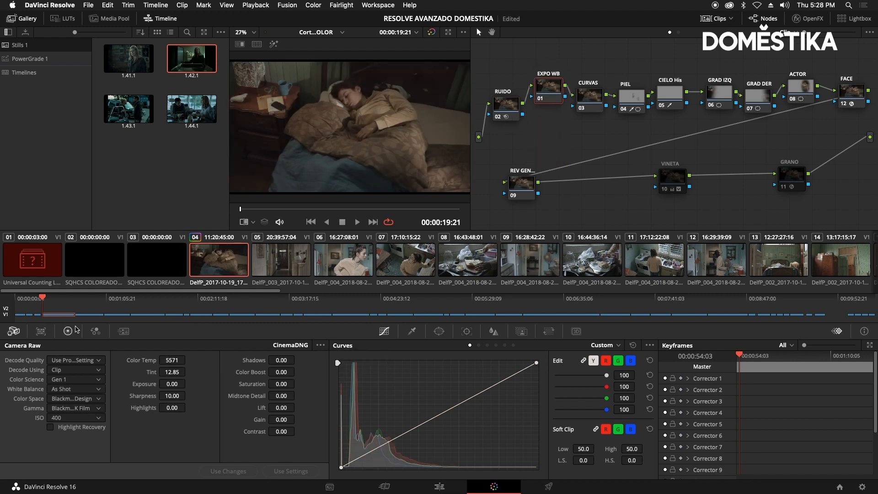
click(68, 330)
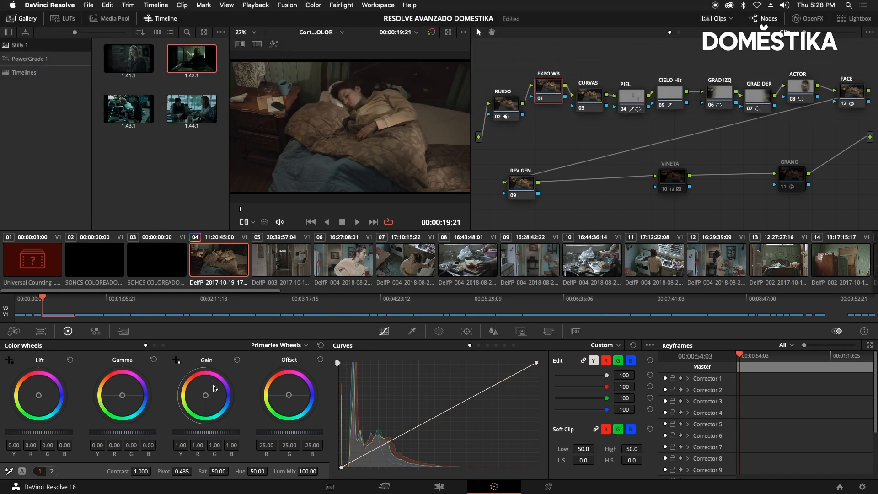
click(13, 331)
click(73, 418)
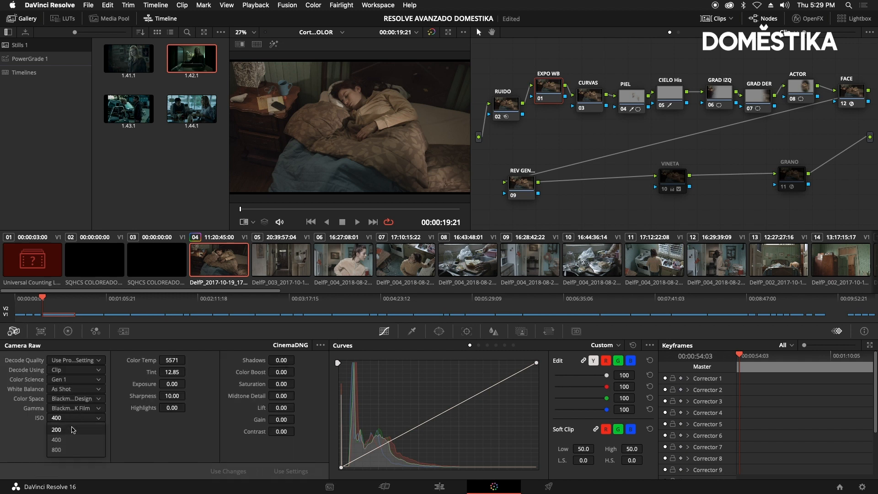
click(74, 430)
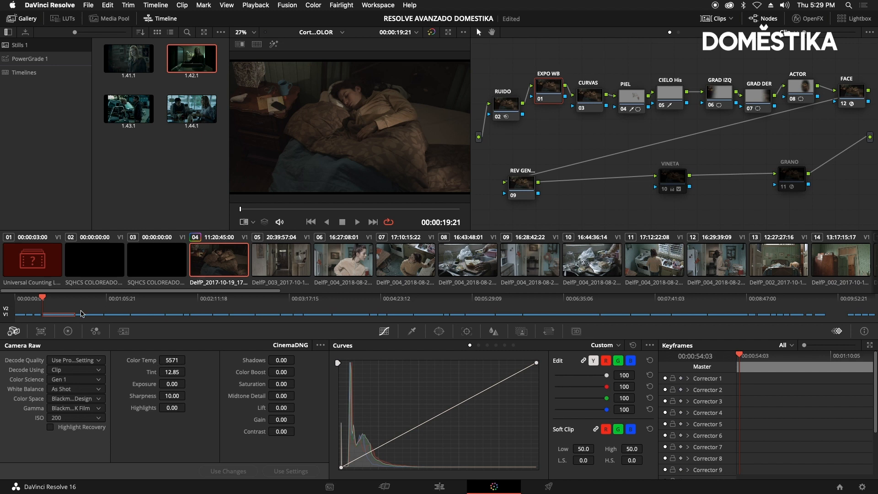
Step: Show the second set of primaries adjustments and wipe reference still 1.42.1 across about half of clip 04 for comparison
click(68, 331)
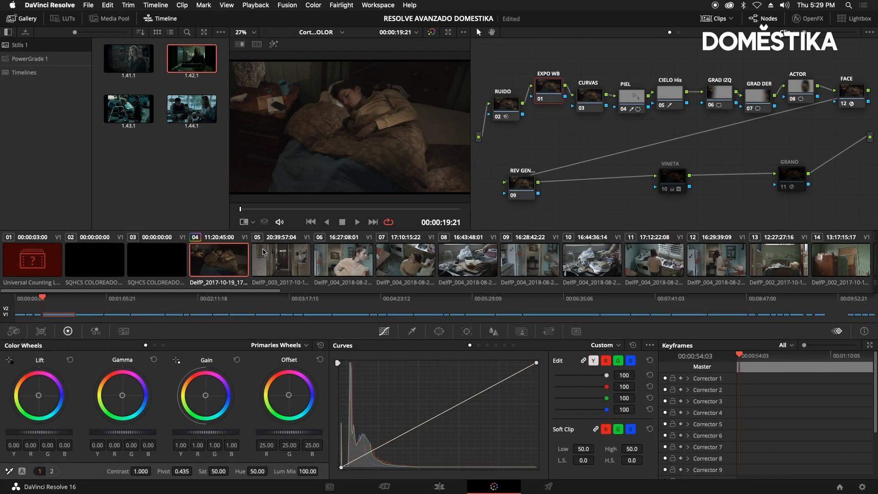
click(52, 471)
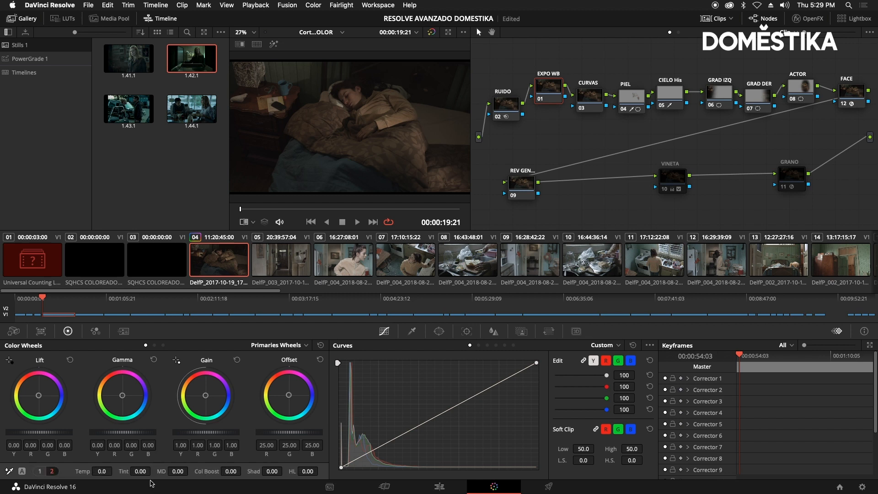
double_click(191, 57)
drag(260, 155, 380, 133)
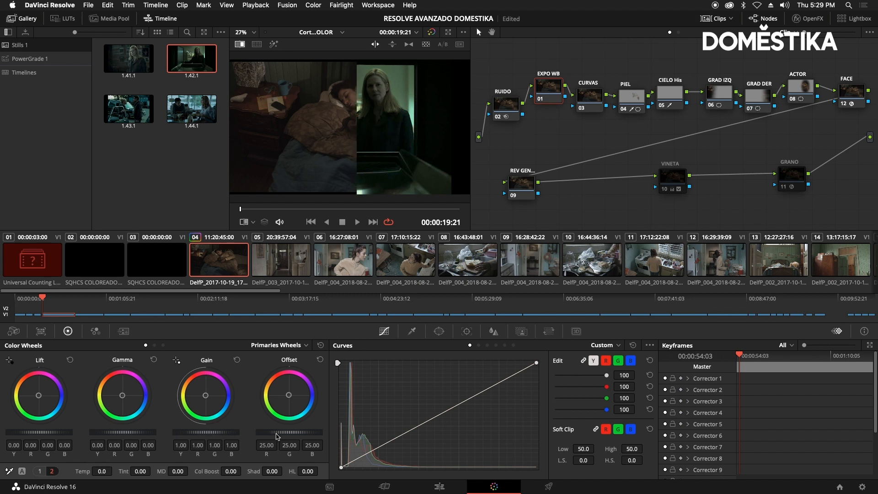
Step: On the EXPO WB node, set the Offset to 23.80, Saturation to 32.80 and Contrast to 1.252
drag(285, 433, 256, 426)
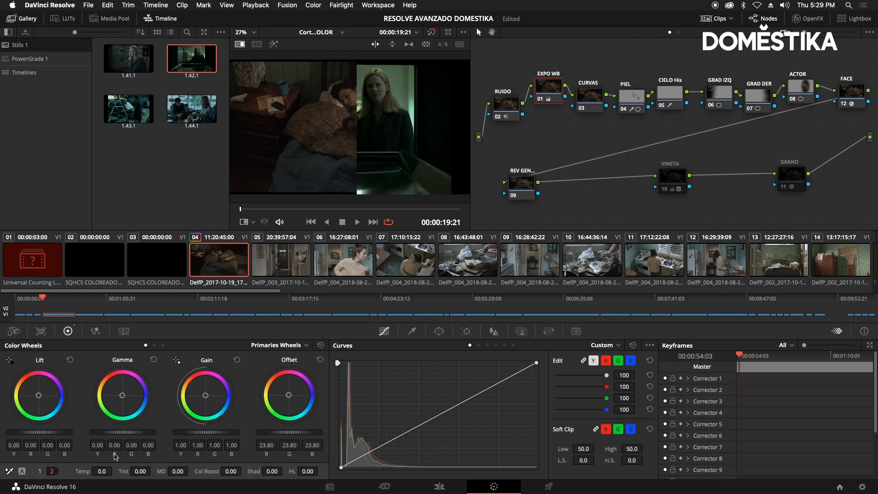
click(44, 470)
drag(138, 471, 174, 465)
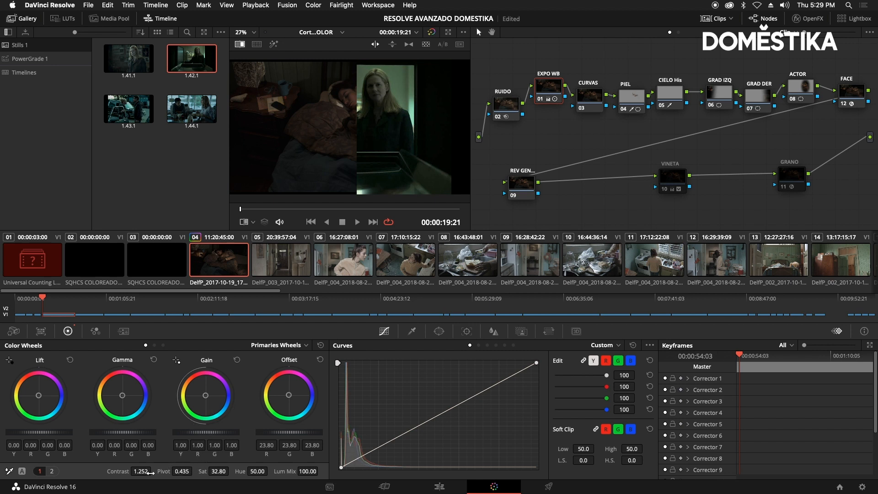
Step: Tint the EXPO WB node toward green with the Offset wheel, to about R 19.25, G 25.02, B 17.98
click(51, 471)
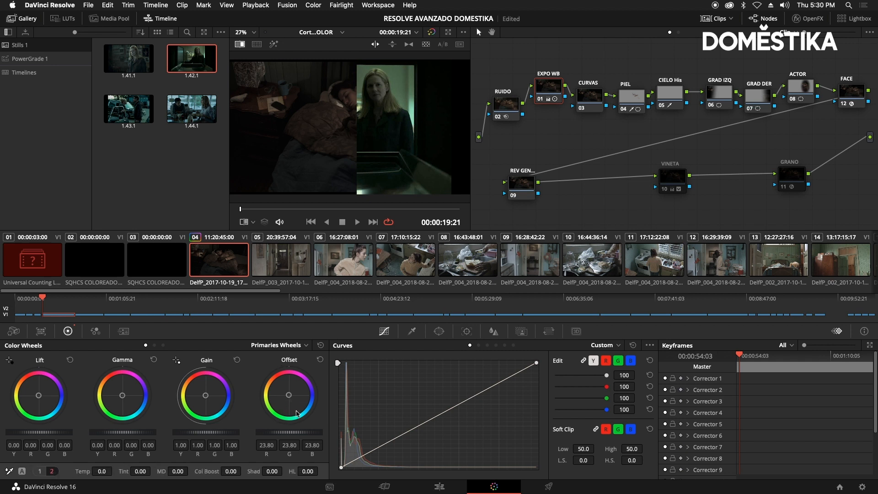
drag(290, 396, 263, 410)
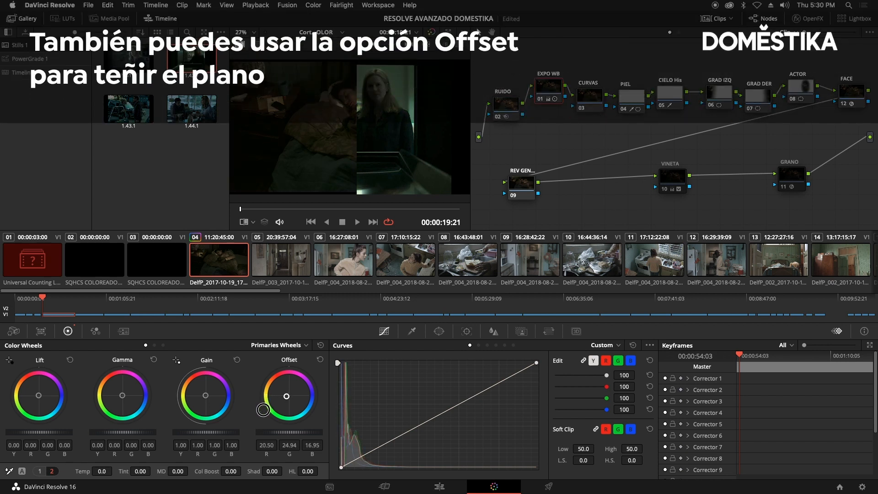
drag(287, 401, 292, 403)
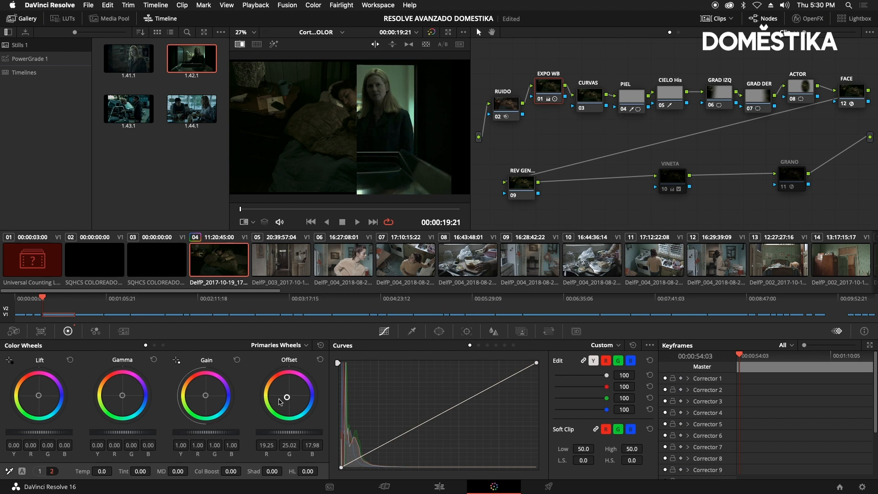
Step: Compare clip 04 with the reference still at different wipe positions, nudging the EXPO WB and ACTOR nodes, and turn off the wipe
drag(353, 139, 422, 185)
drag(549, 84, 550, 77)
drag(363, 137, 380, 150)
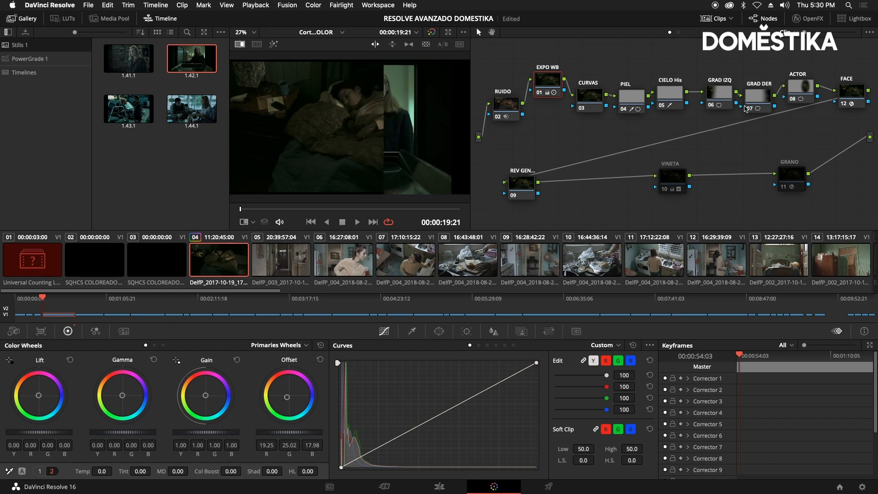
drag(806, 90, 808, 94)
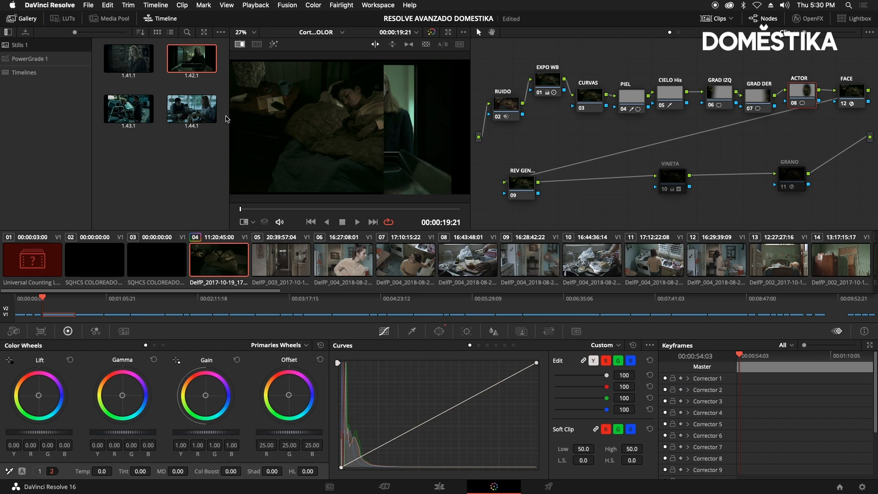
drag(373, 136, 340, 134)
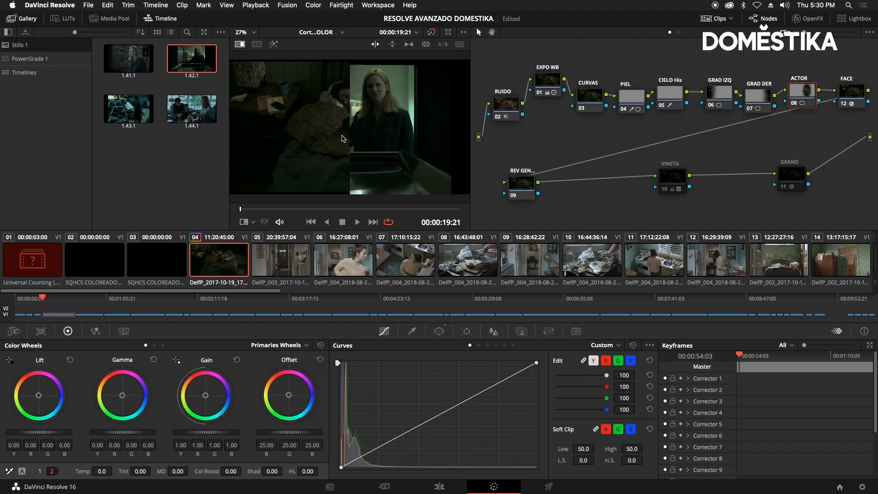
key(super+w)
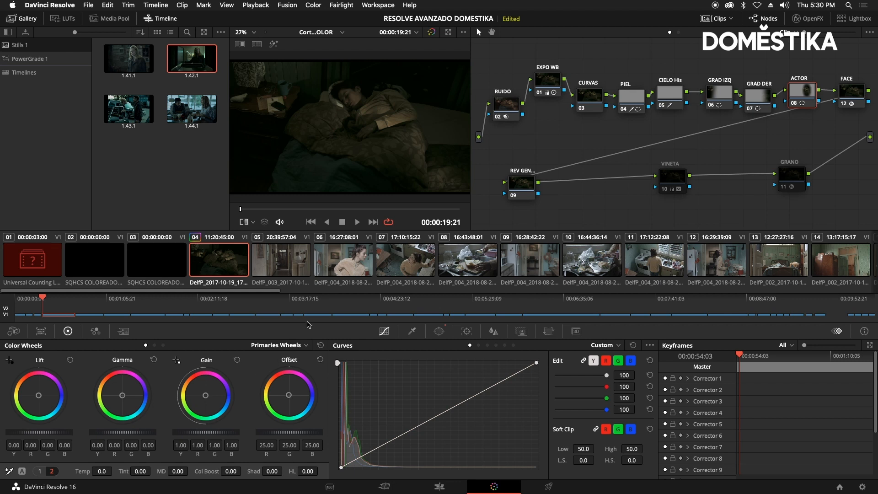
Step: Select the EXPO WB node and examine its color controls in the Primaries Bars, Primaries Wheels and Log modes
click(543, 94)
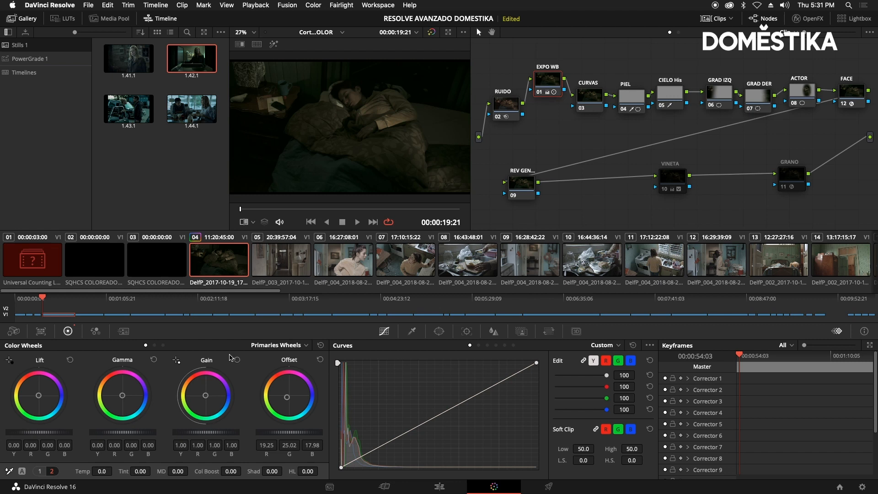
click(154, 345)
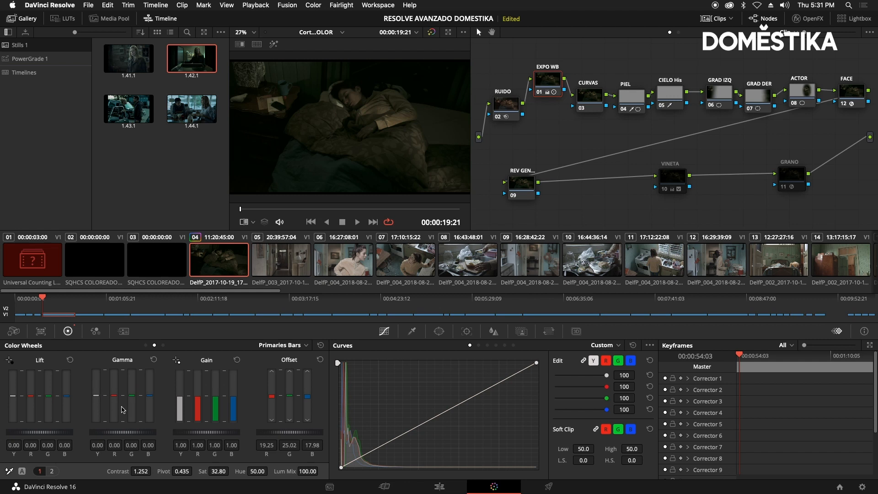
click(145, 345)
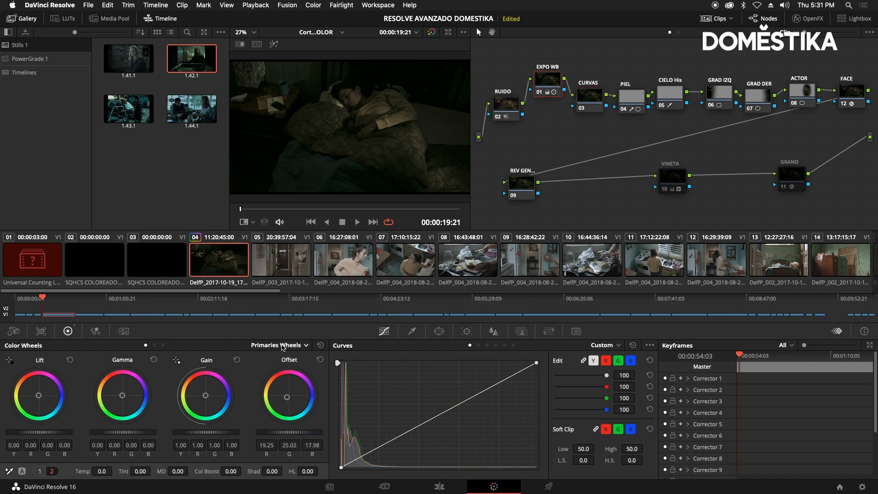
click(163, 345)
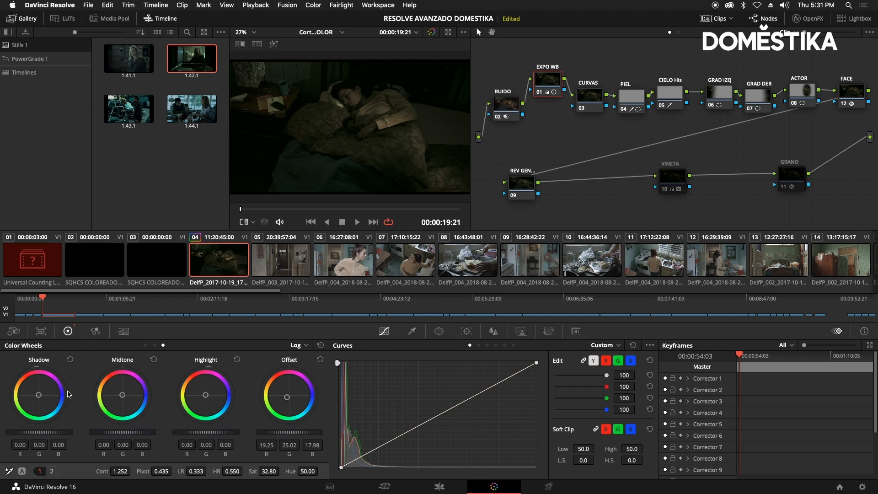
Step: Return the color wheels to Log mode and show the Parade scope in place of the Keyframes, without the floating Scopes window
click(146, 345)
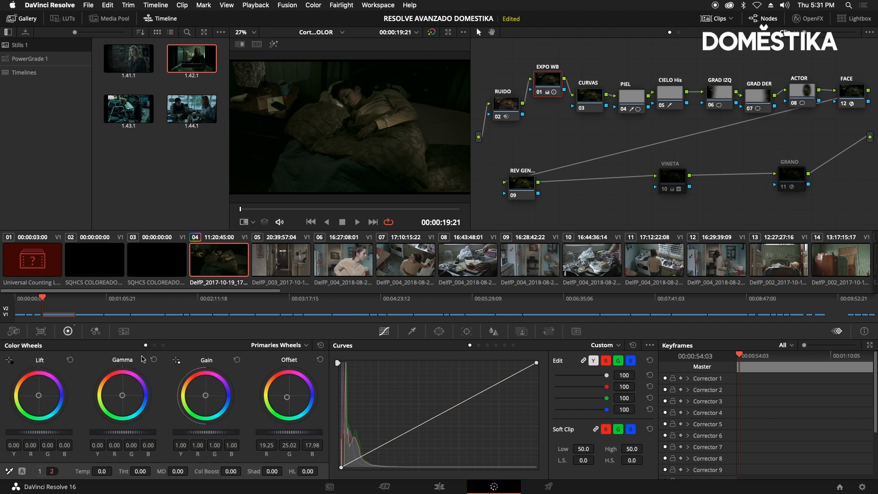
click(163, 346)
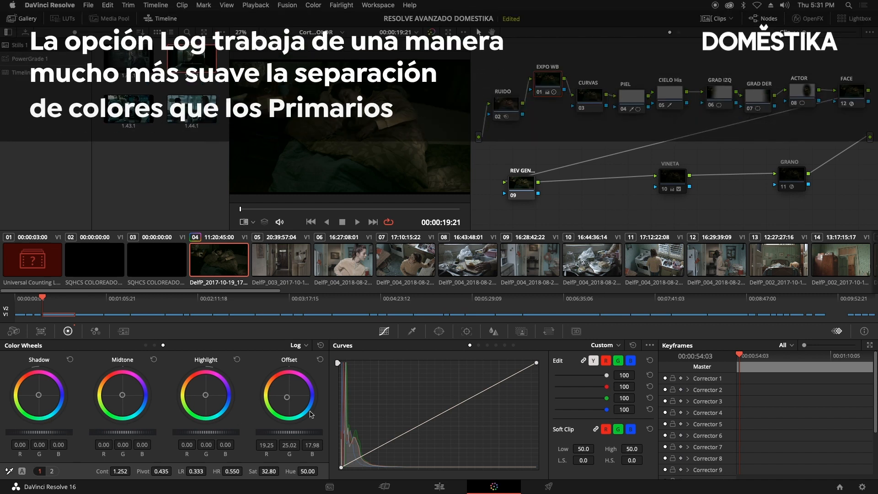
drag(877, 110, 251, 66)
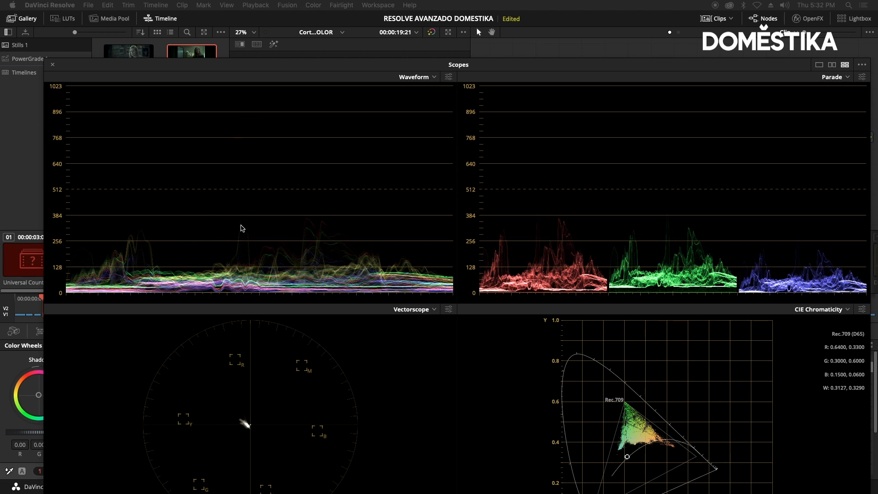
drag(299, 67, 877, 67)
click(783, 372)
click(837, 331)
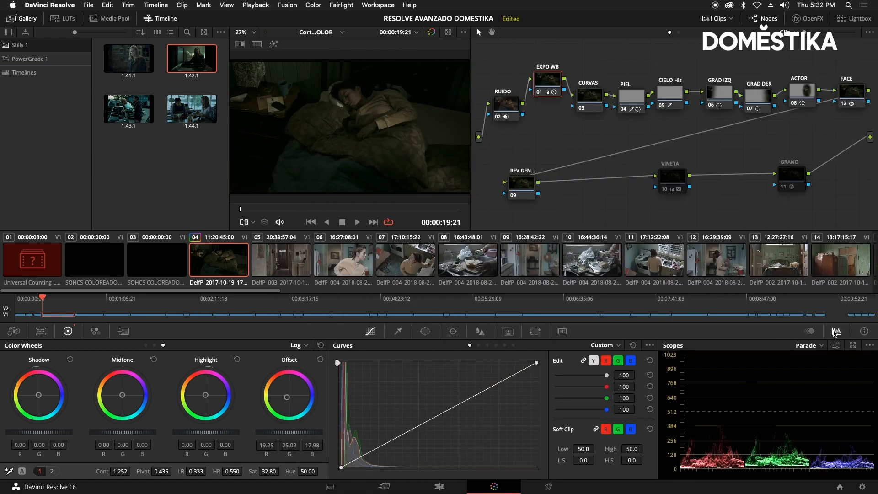
Step: On clip 04's EXPO WB node, lower the Log Shadow level minimally, try Highlight at 0.96 and reset the Highlight wheel
mouse_move(39, 435)
mouse_down()
mouse_move(20, 431)
mouse_move(53, 431)
mouse_move(25, 432)
mouse_move(35, 431)
mouse_up()
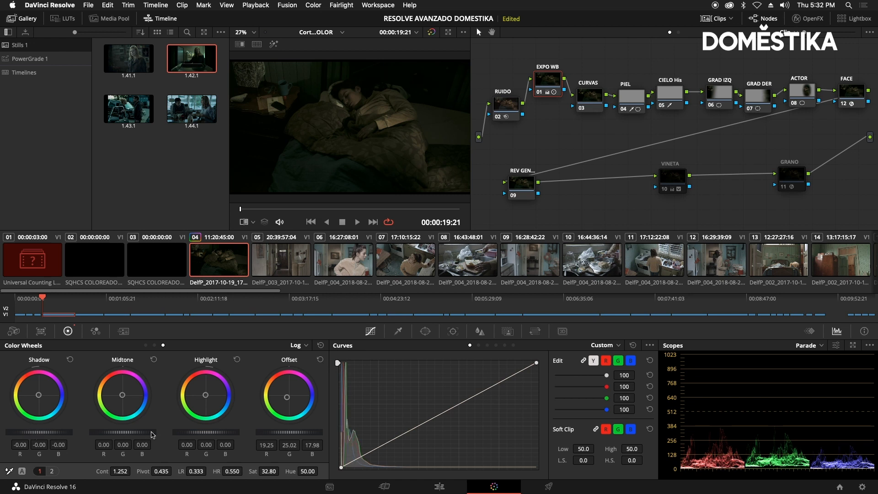
drag(188, 430, 604, 273)
drag(225, 438, 181, 430)
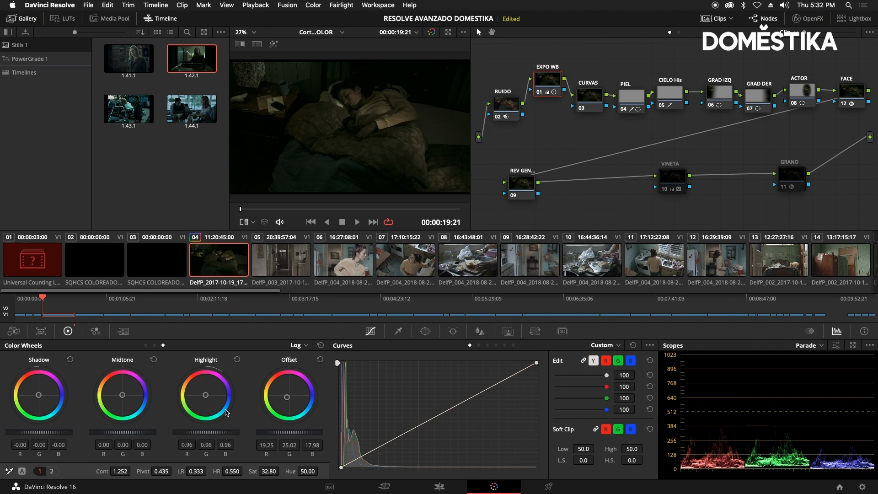
click(237, 360)
Step: Raise the Log Midtone level of clip 04's EXPO WB node to 0.16
drag(106, 430, 229, 438)
drag(105, 432, 18, 436)
drag(154, 432, 146, 432)
Step: On clip 05, try lowering the Log Shadow level to -0.02, and reset all the wheels
click(285, 257)
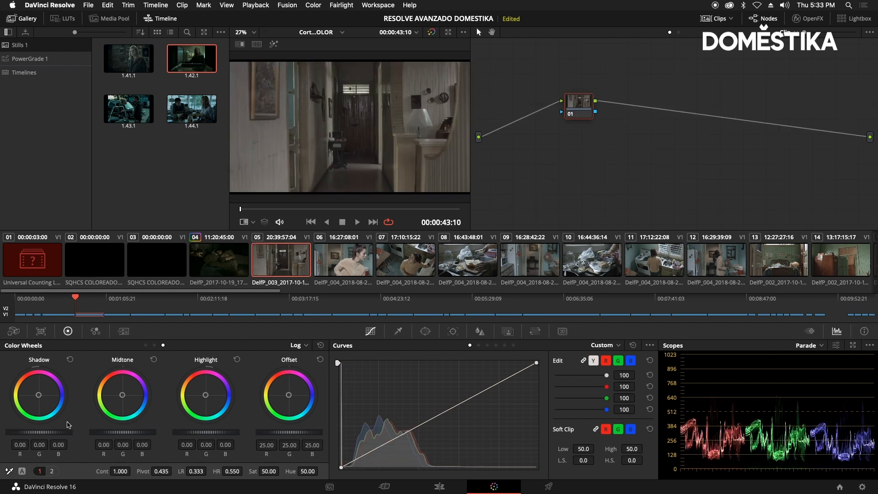
drag(29, 435, 7, 428)
drag(433, 245, 143, 427)
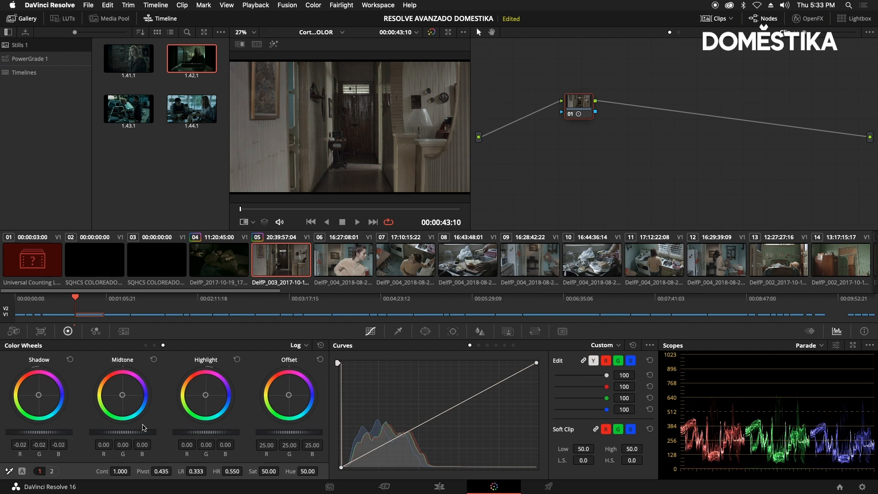
click(321, 346)
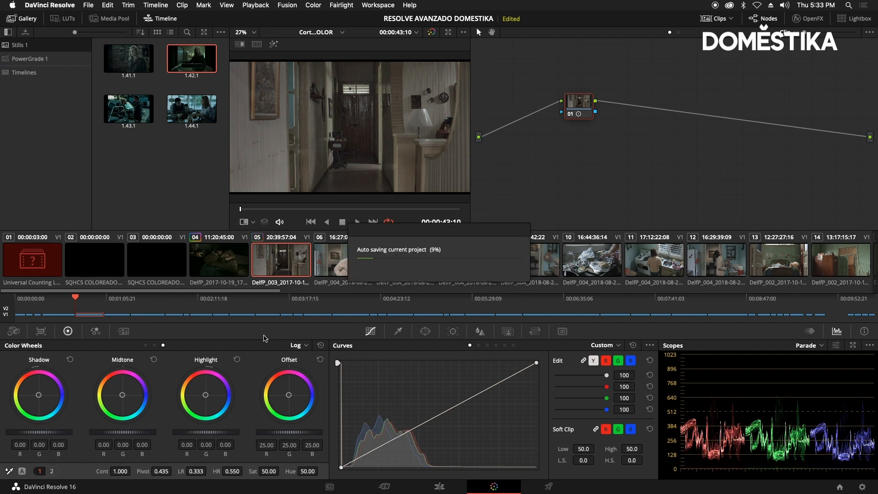
Step: Try lowering Lift to -0.01 in the Primaries Wheels, reset the wheels and return to Log mode
click(146, 346)
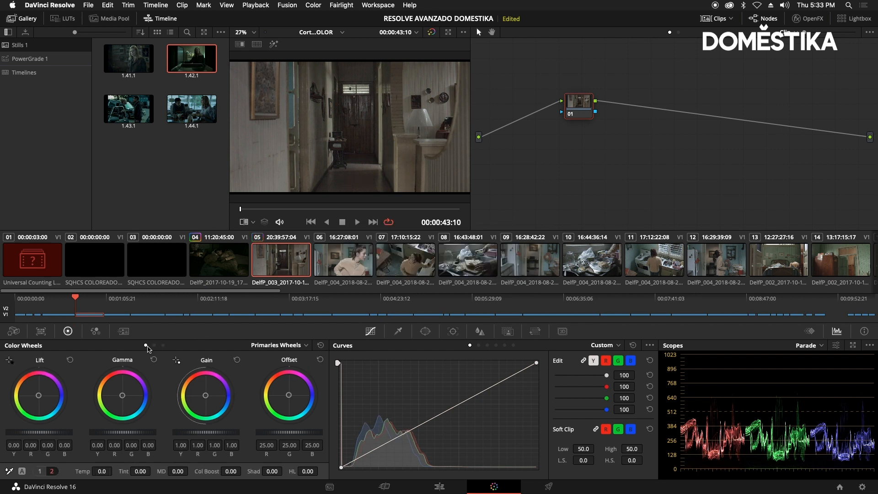
mouse_move(47, 434)
mouse_down()
mouse_move(28, 442)
mouse_move(61, 451)
mouse_move(26, 449)
mouse_up()
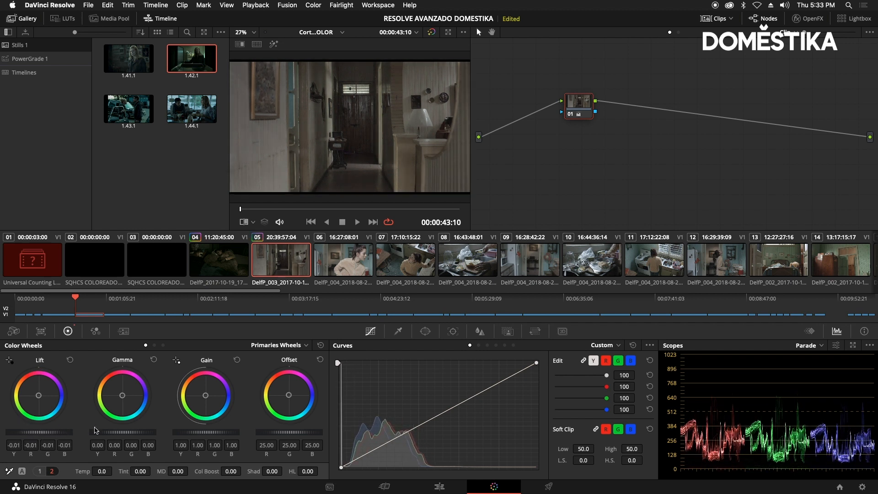
click(320, 345)
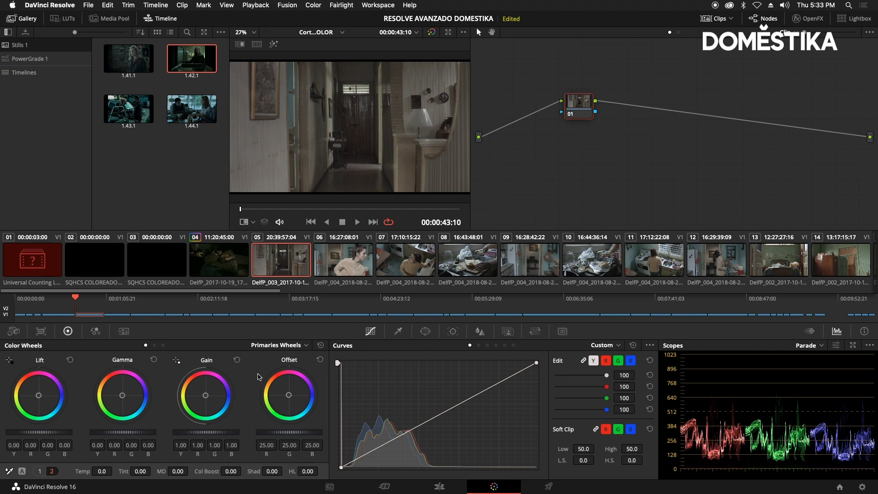
click(162, 345)
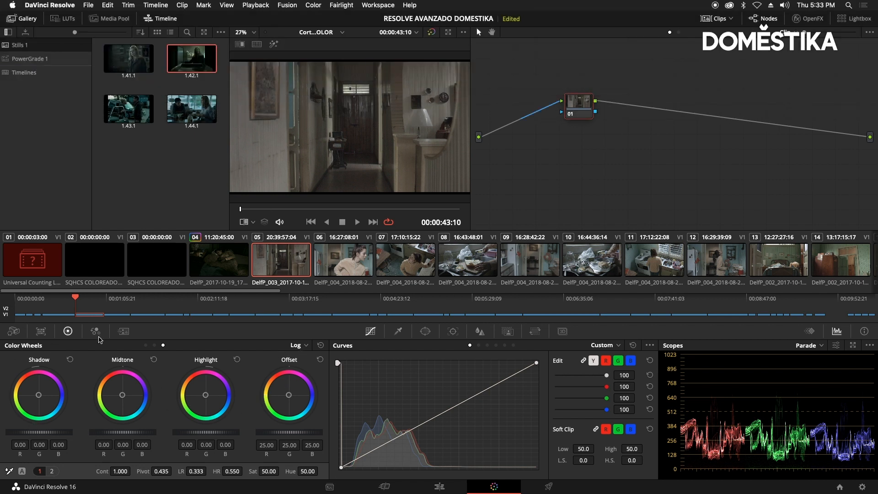
Step: Play through clips 04 and 05 to compare their light and continuity, with loop playback turned off
click(247, 265)
click(297, 263)
click(215, 266)
key(space)
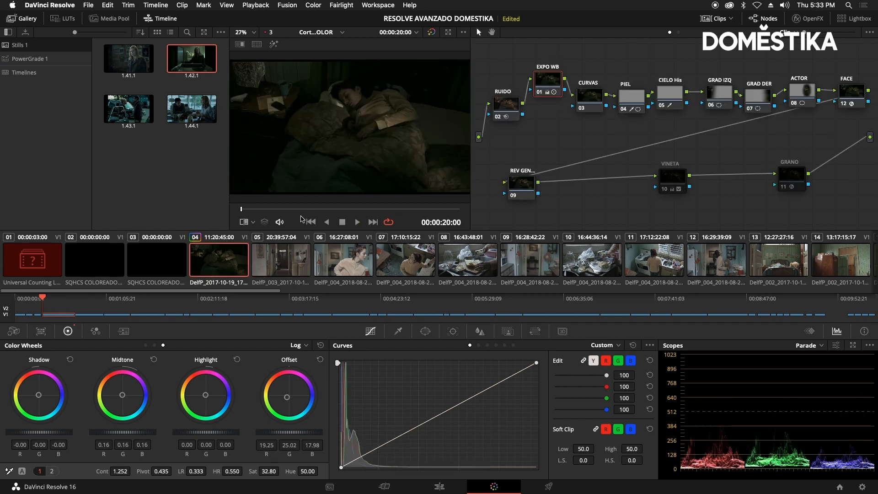
drag(401, 208, 455, 212)
key(space)
click(392, 224)
click(283, 265)
key(space)
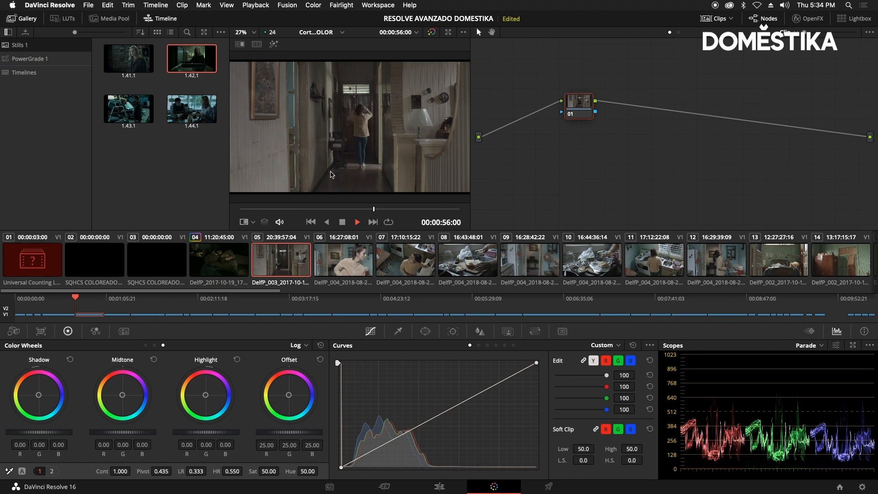
key(space)
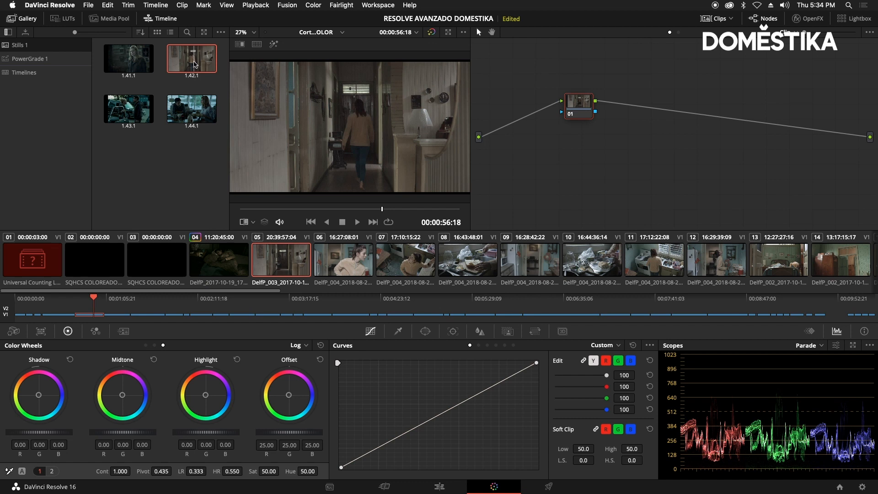
Step: Apply the "machote nodos" grade from PowerGrade 1 to clip 05
click(44, 59)
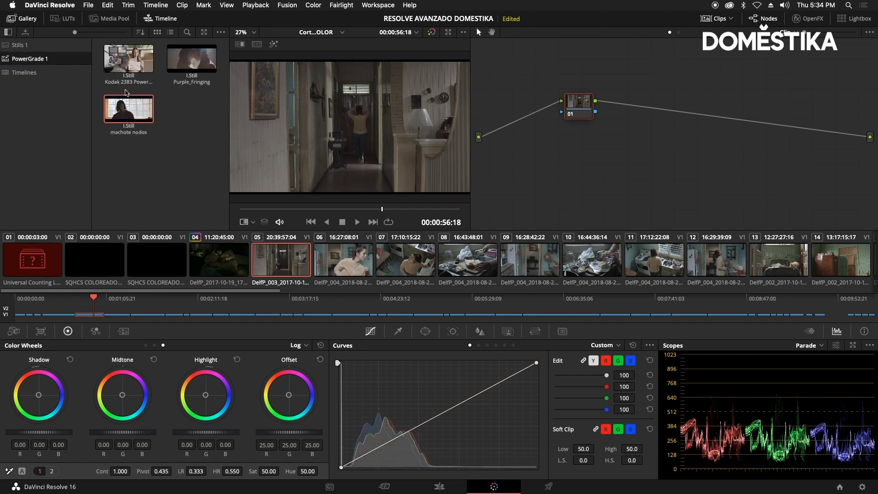
right_click(135, 109)
click(150, 136)
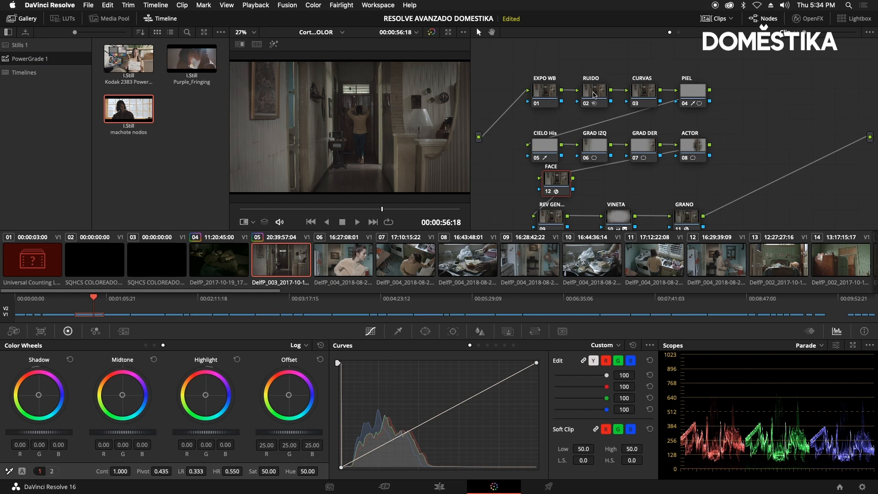
Step: With clip 05's EXPO WB node selected, set Camera Raw to decode using Clip and try ISO 200 before settling on 400
click(556, 92)
click(13, 331)
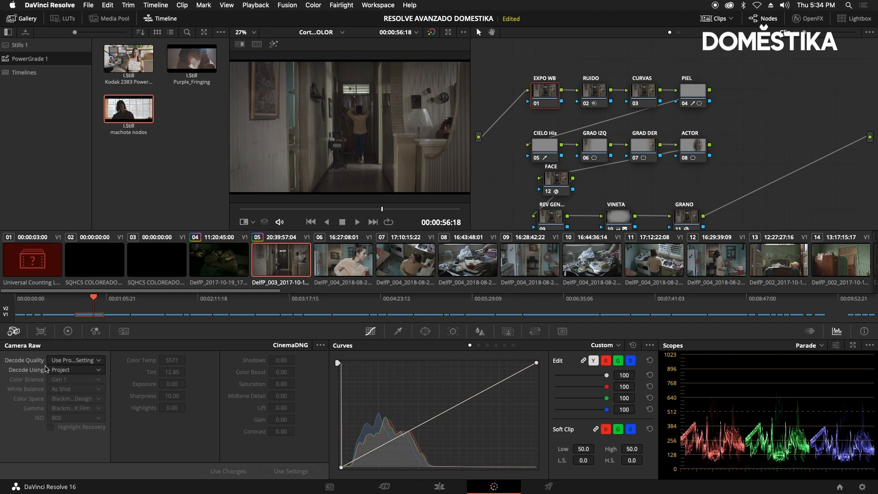
click(90, 373)
click(85, 399)
click(73, 419)
click(71, 427)
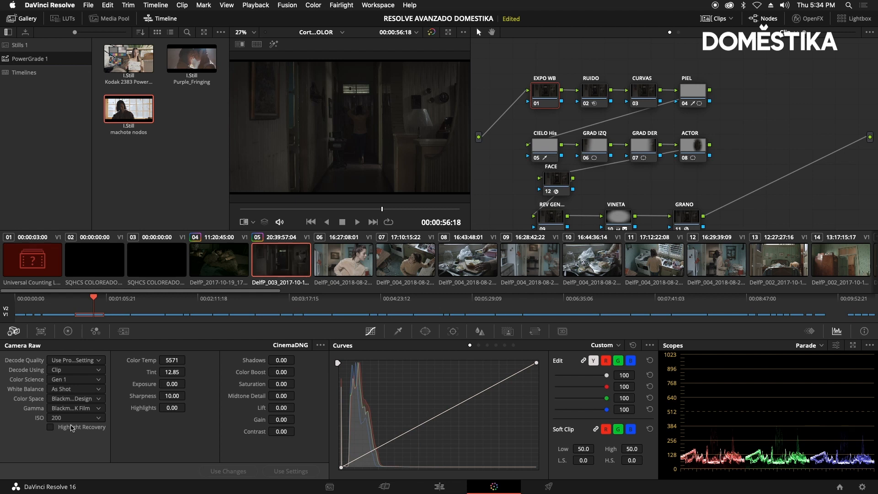
click(72, 418)
click(69, 438)
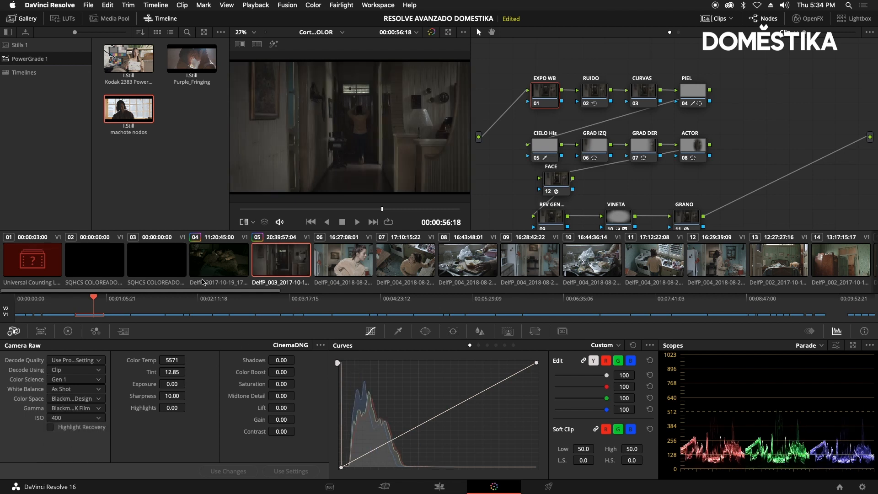
Step: Compare clips 04 and 05, and copy the EXPO WB correction from clip 04 onto clip 05's EXPO WB node
click(215, 261)
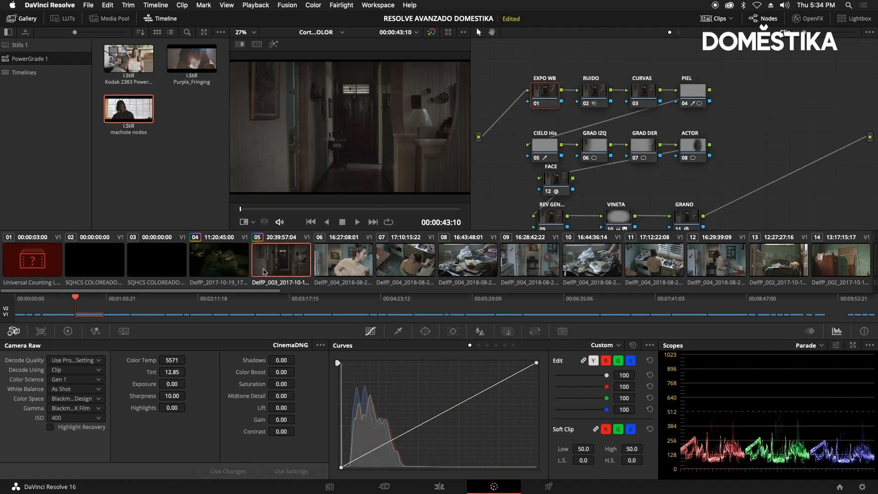
key(Left)
key(Right)
click(235, 261)
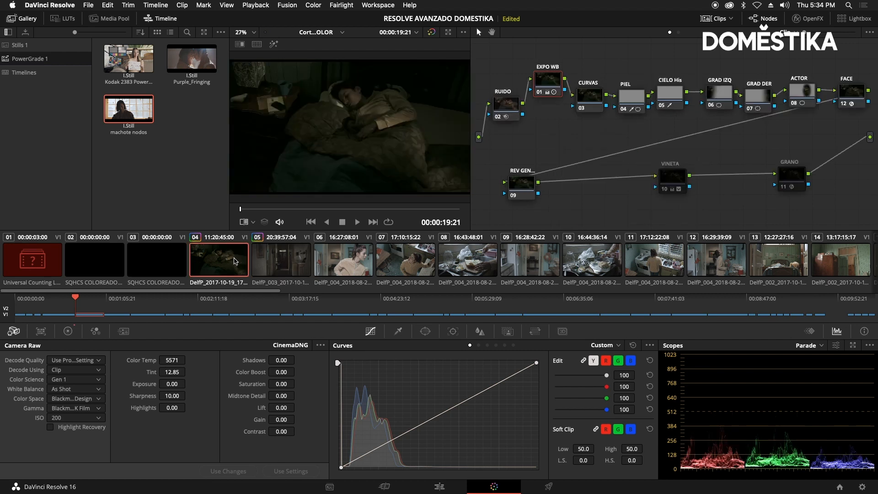
mouse_move(556, 83)
mouse_down()
mouse_move(541, 132)
mouse_move(554, 91)
mouse_up()
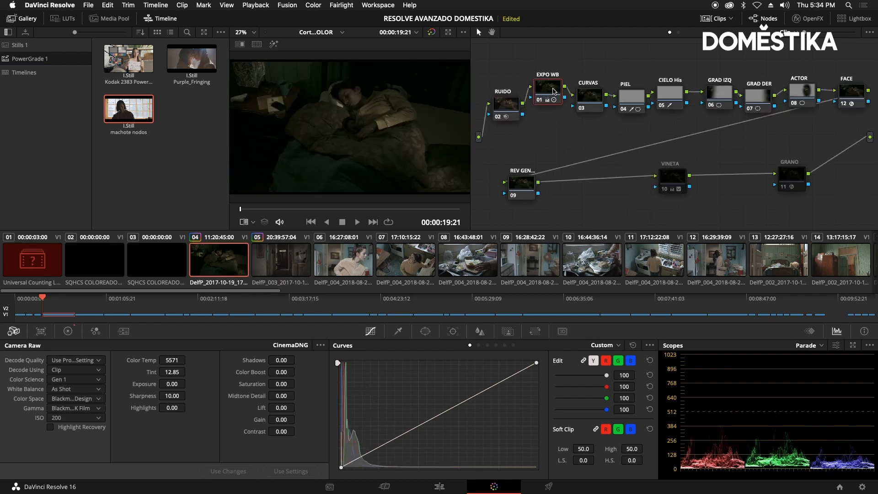
click(266, 269)
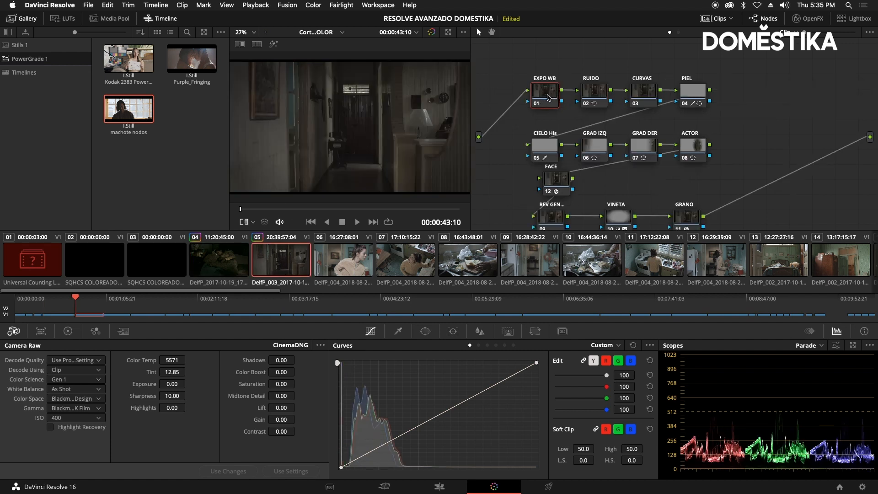
key(super+v)
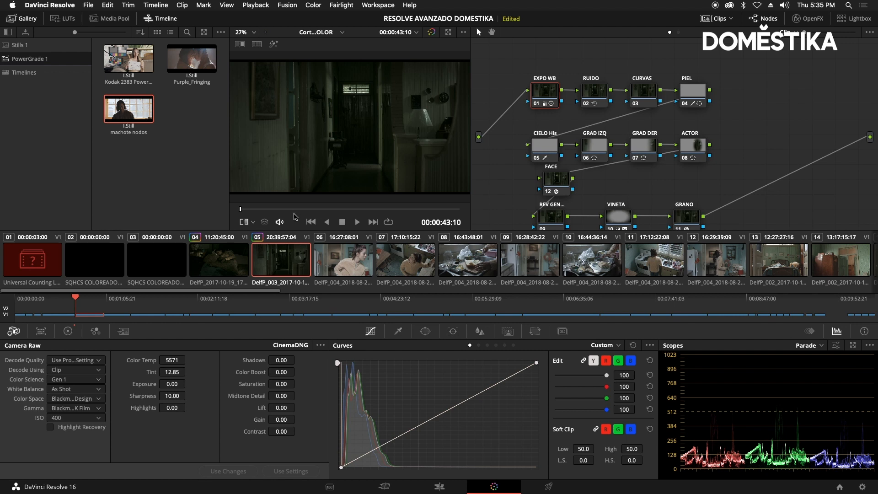
Step: Compare clip 05 with clip 04 and raise the Primaries Gain of clip 05's EXPO WB node to 1.21
click(219, 259)
click(267, 265)
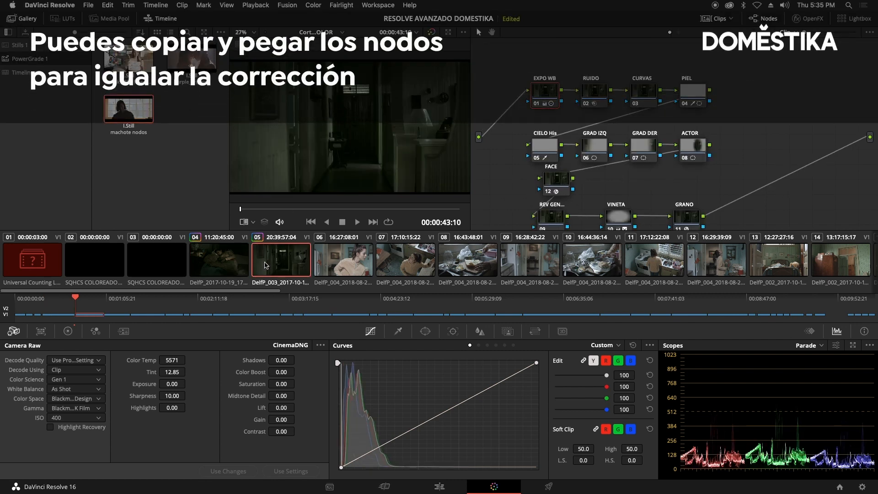
click(219, 265)
click(270, 264)
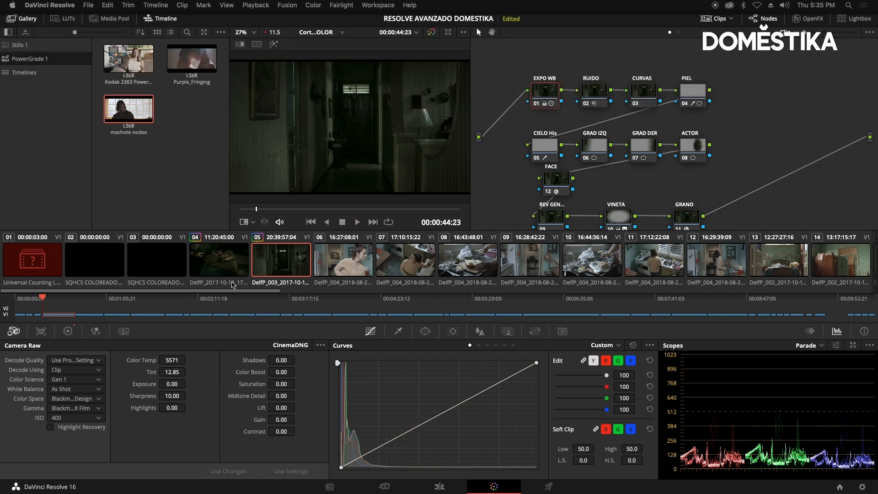
key(space)
click(68, 331)
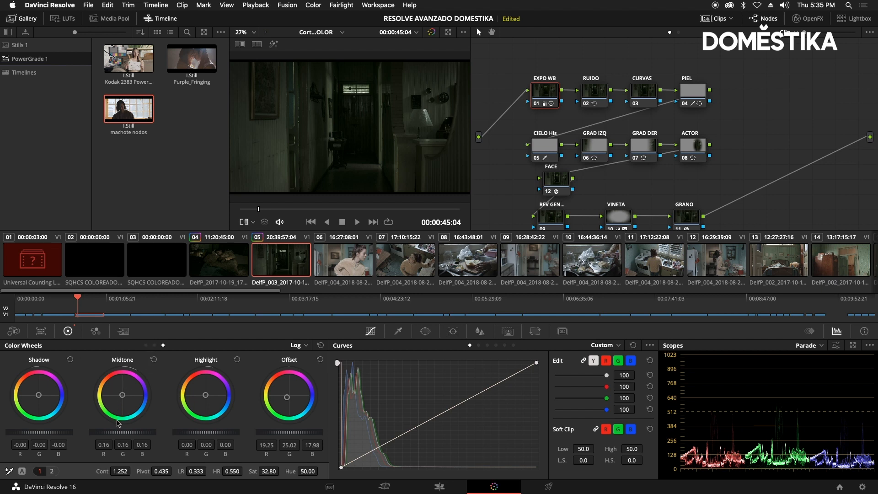
drag(197, 435, 392, 450)
click(146, 346)
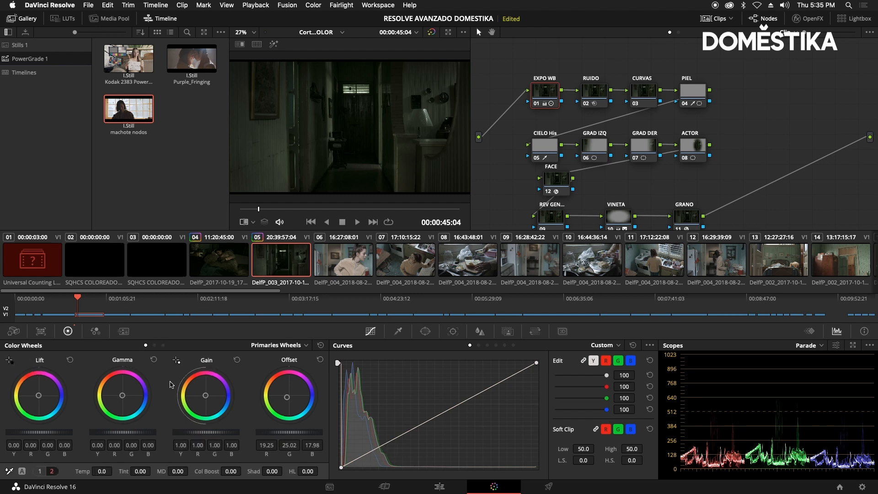
drag(207, 429, 276, 453)
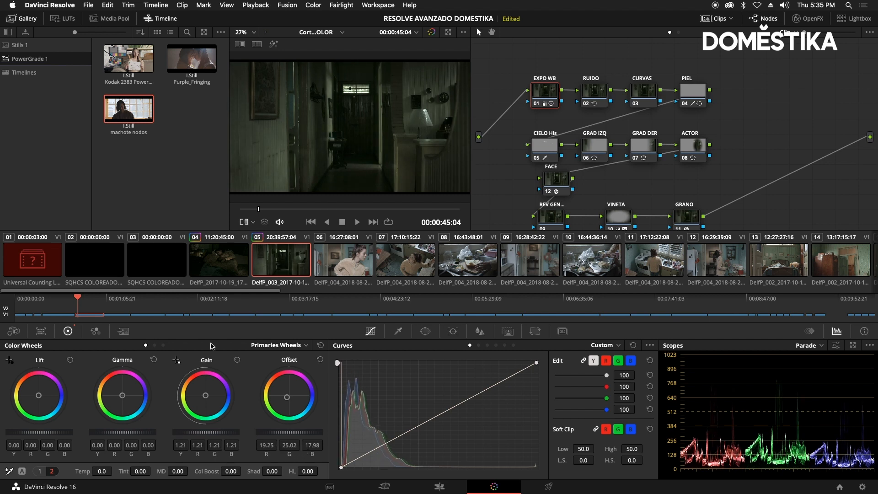
Step: Check clip 05 against clip 04 again and look over the following ungraded clips in the timeline
click(233, 248)
click(277, 257)
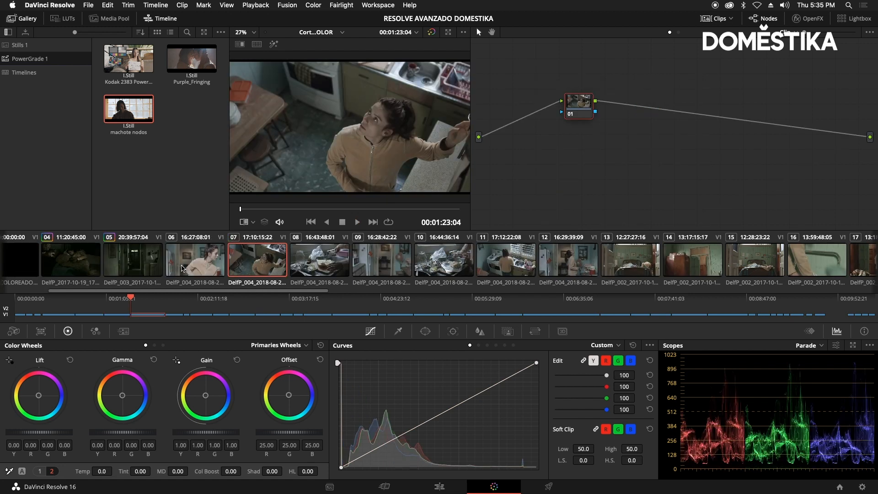
click(192, 272)
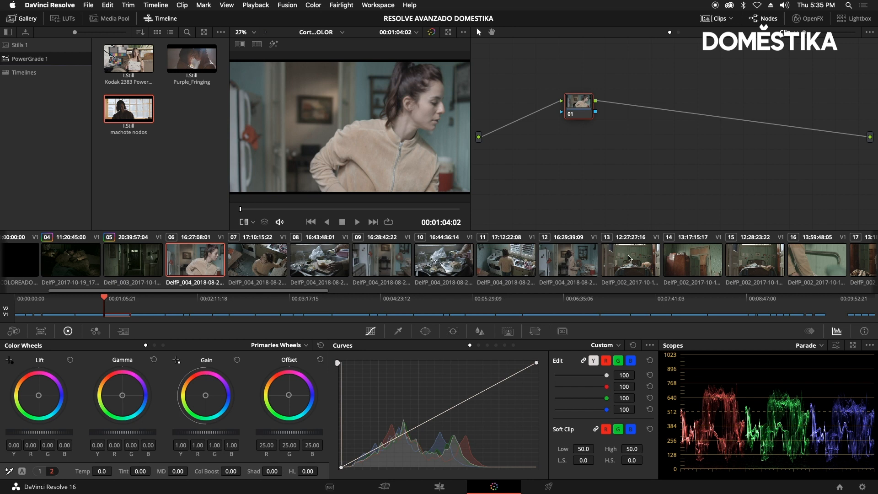
scroll(657, 262, down, 3)
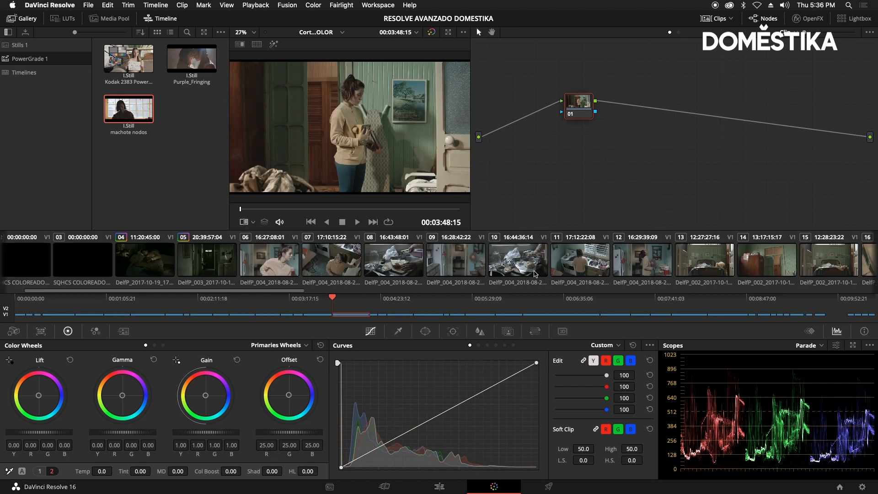
scroll(535, 273, up, 2)
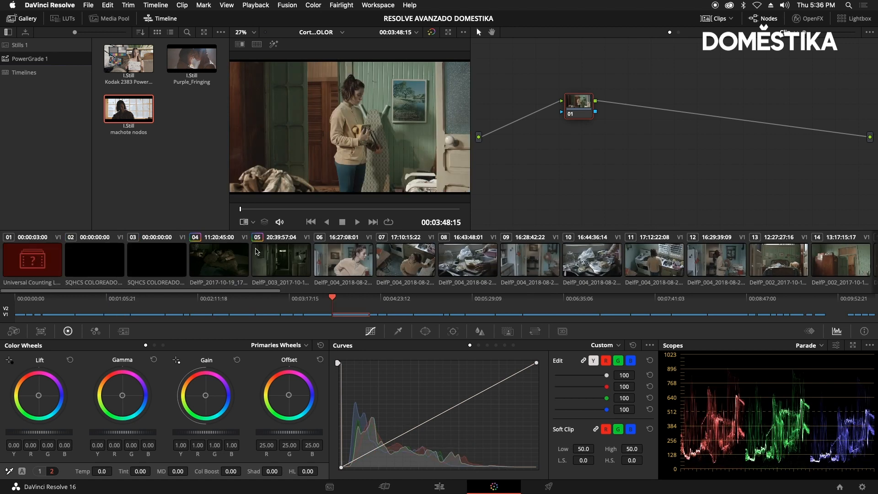
Step: Select clips 05 and 06 and show them side by side in a Selected Clips split screen
click(297, 259)
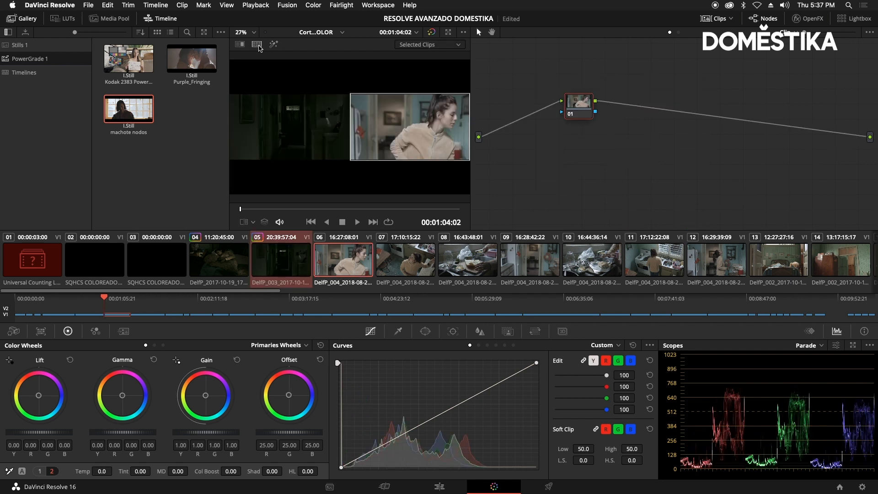
click(259, 45)
click(258, 45)
click(259, 46)
click(259, 45)
Step: Apply clip 05's grade to clip 06 and select clip 06's EXPO WB node
right_click(283, 264)
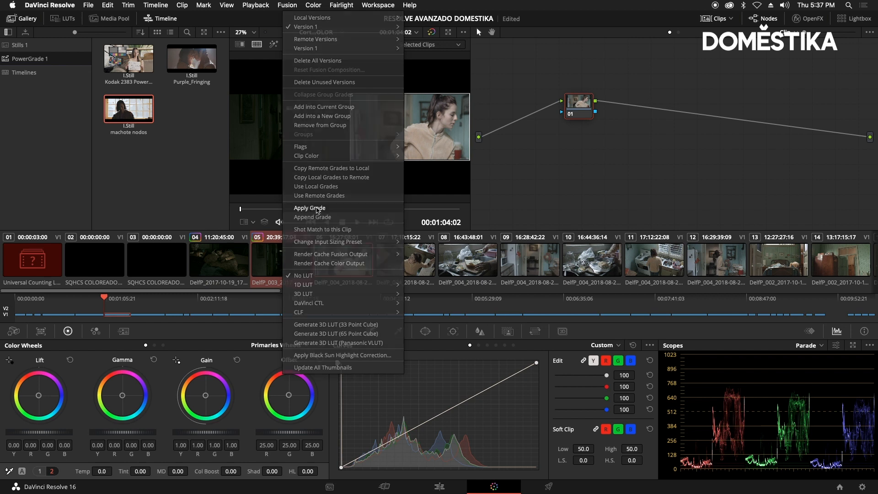
click(318, 208)
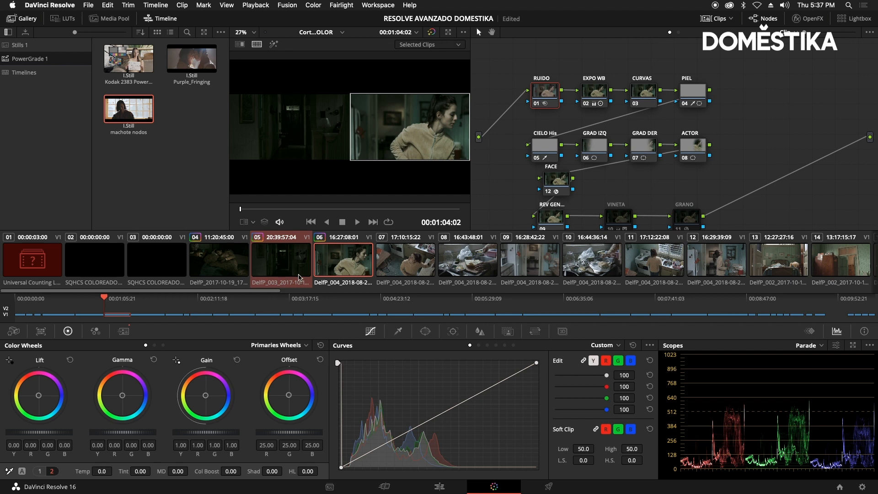
click(591, 94)
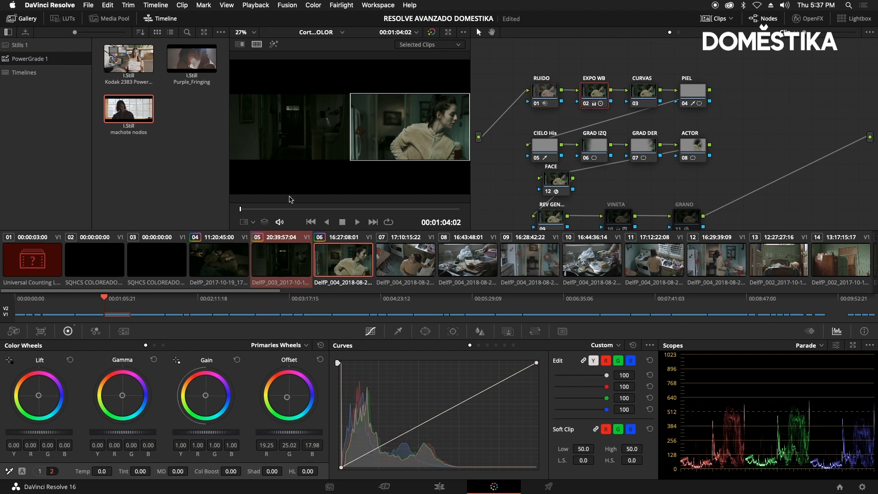
Step: Check clip 05 against clip 06 and set clip 05's Camera Raw ISO to 400
click(283, 269)
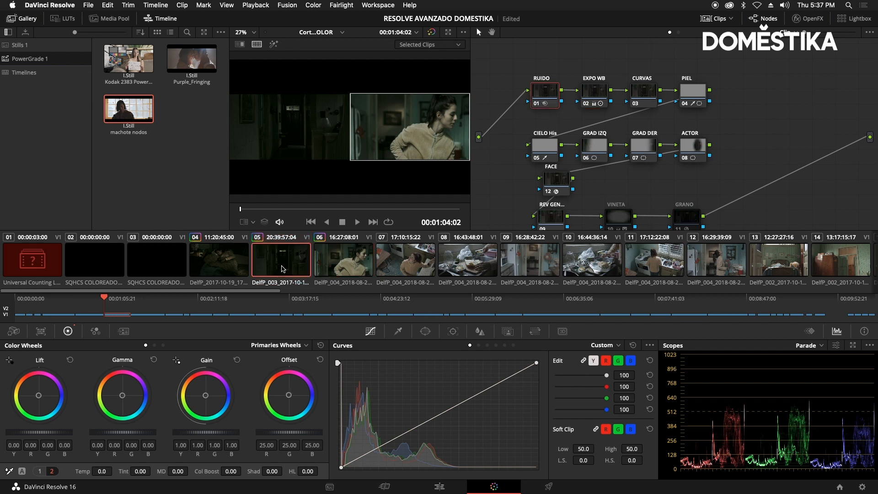
click(336, 256)
click(281, 264)
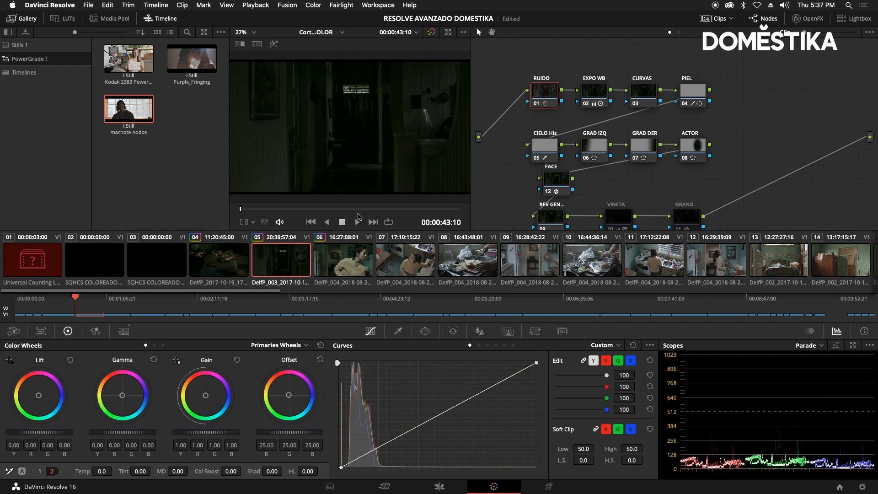
click(14, 331)
click(57, 419)
click(59, 432)
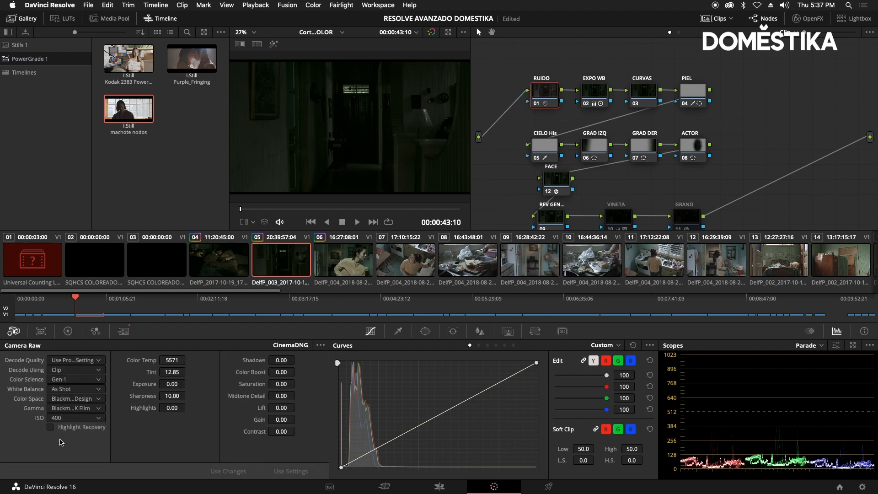
Step: Compare clip 06 with the brightened clip 05 and play back clip 06
click(343, 263)
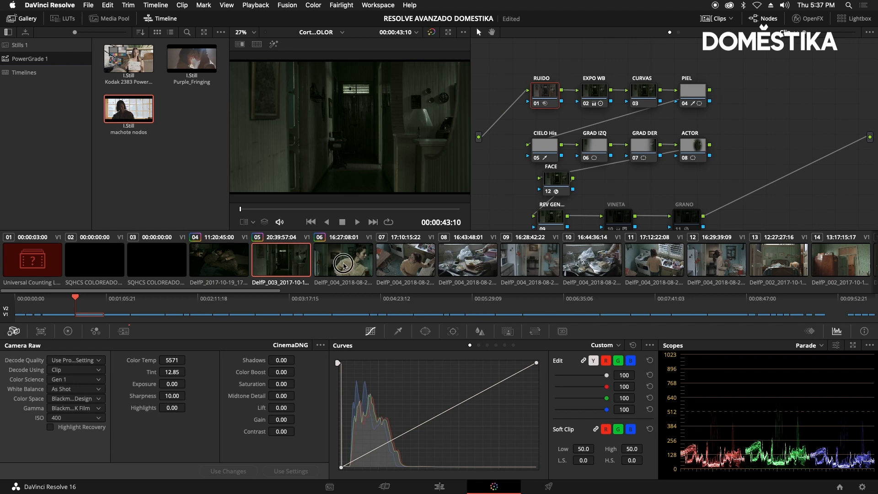
click(307, 261)
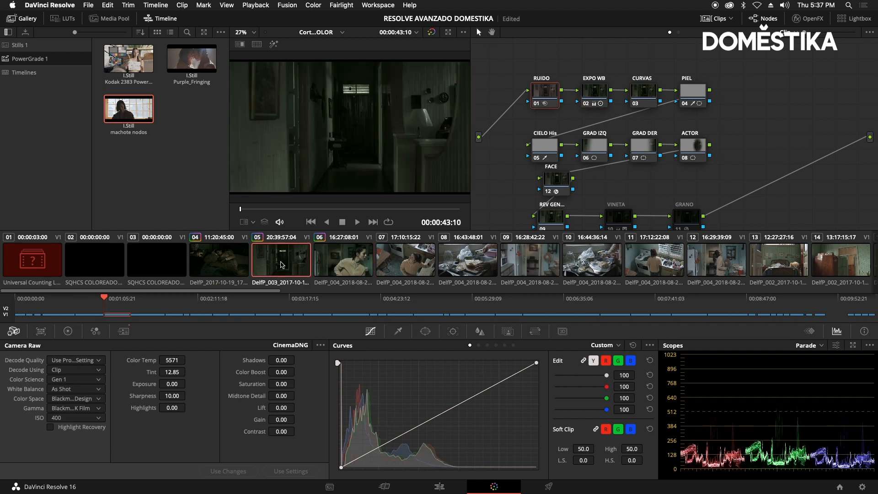
click(321, 263)
key(space)
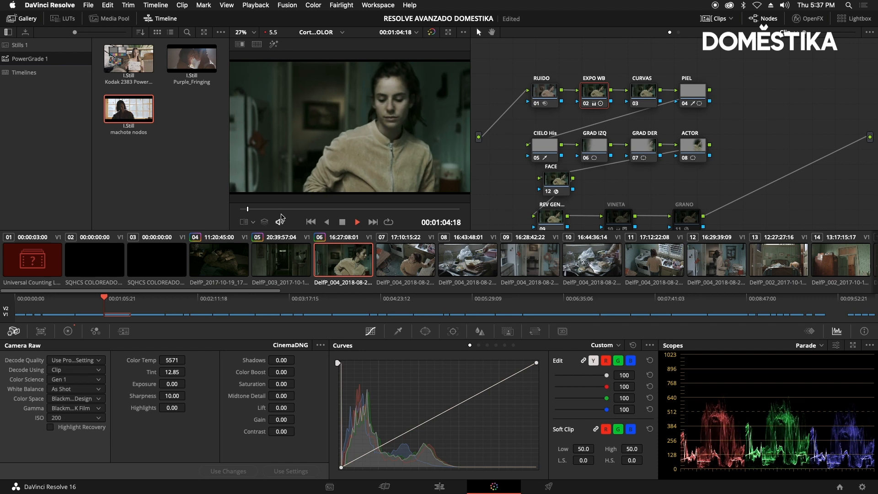